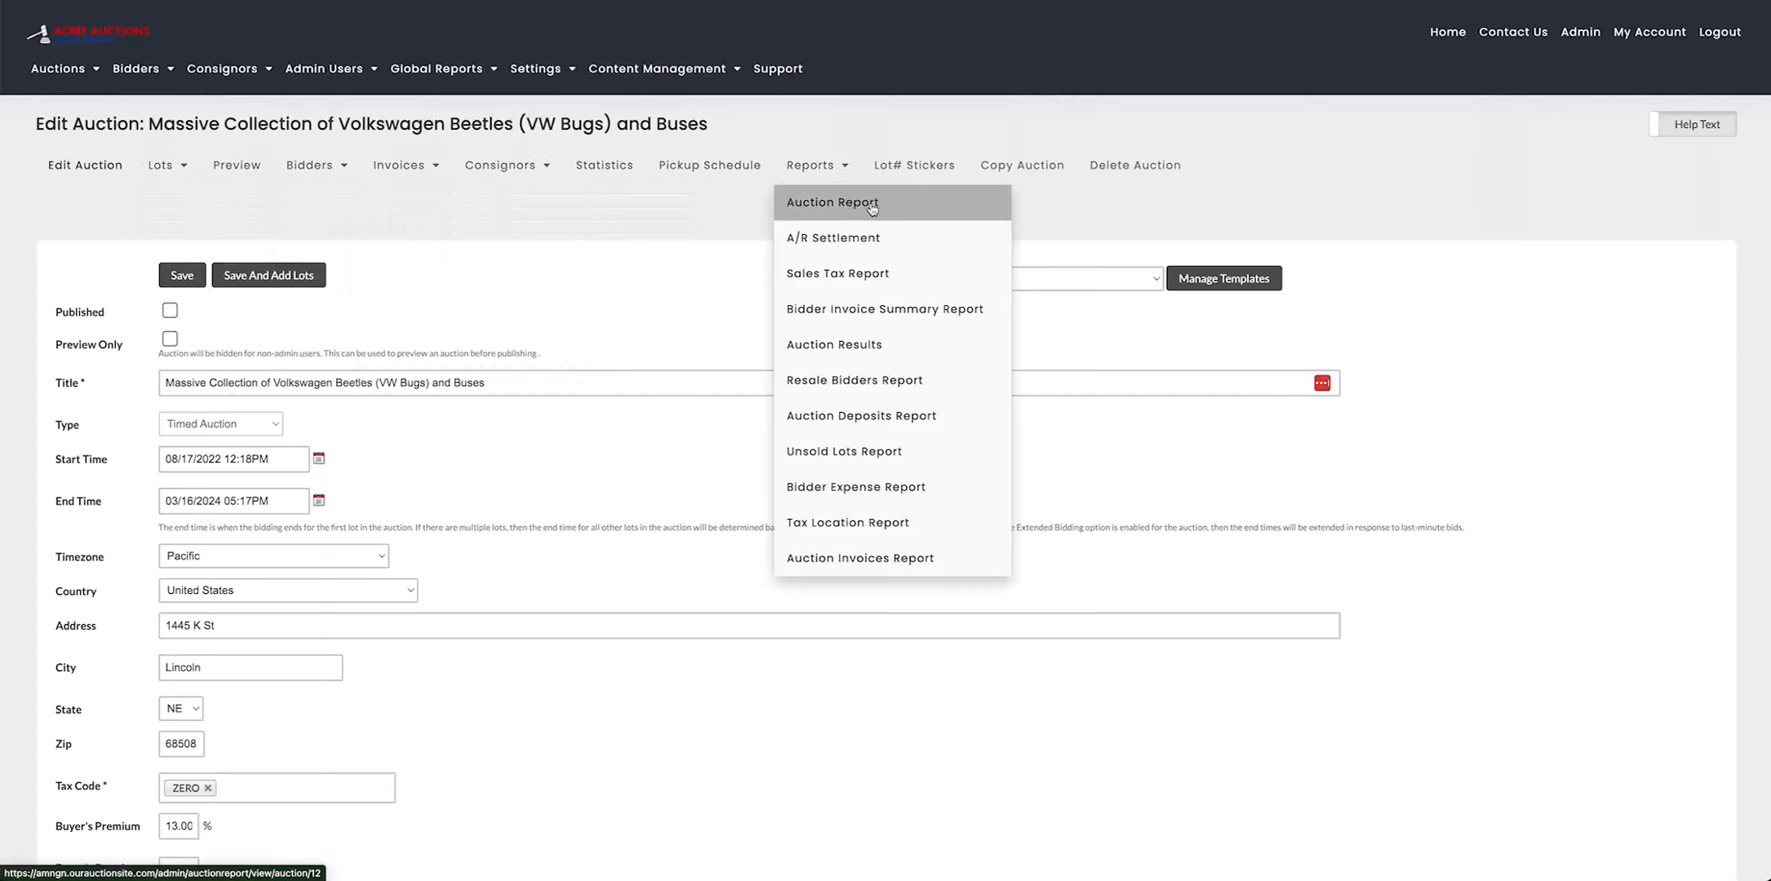
Open the auction's Auction Report, and switch to the auction_invoices spreadsheet in Numbers.
left_click(861, 210)
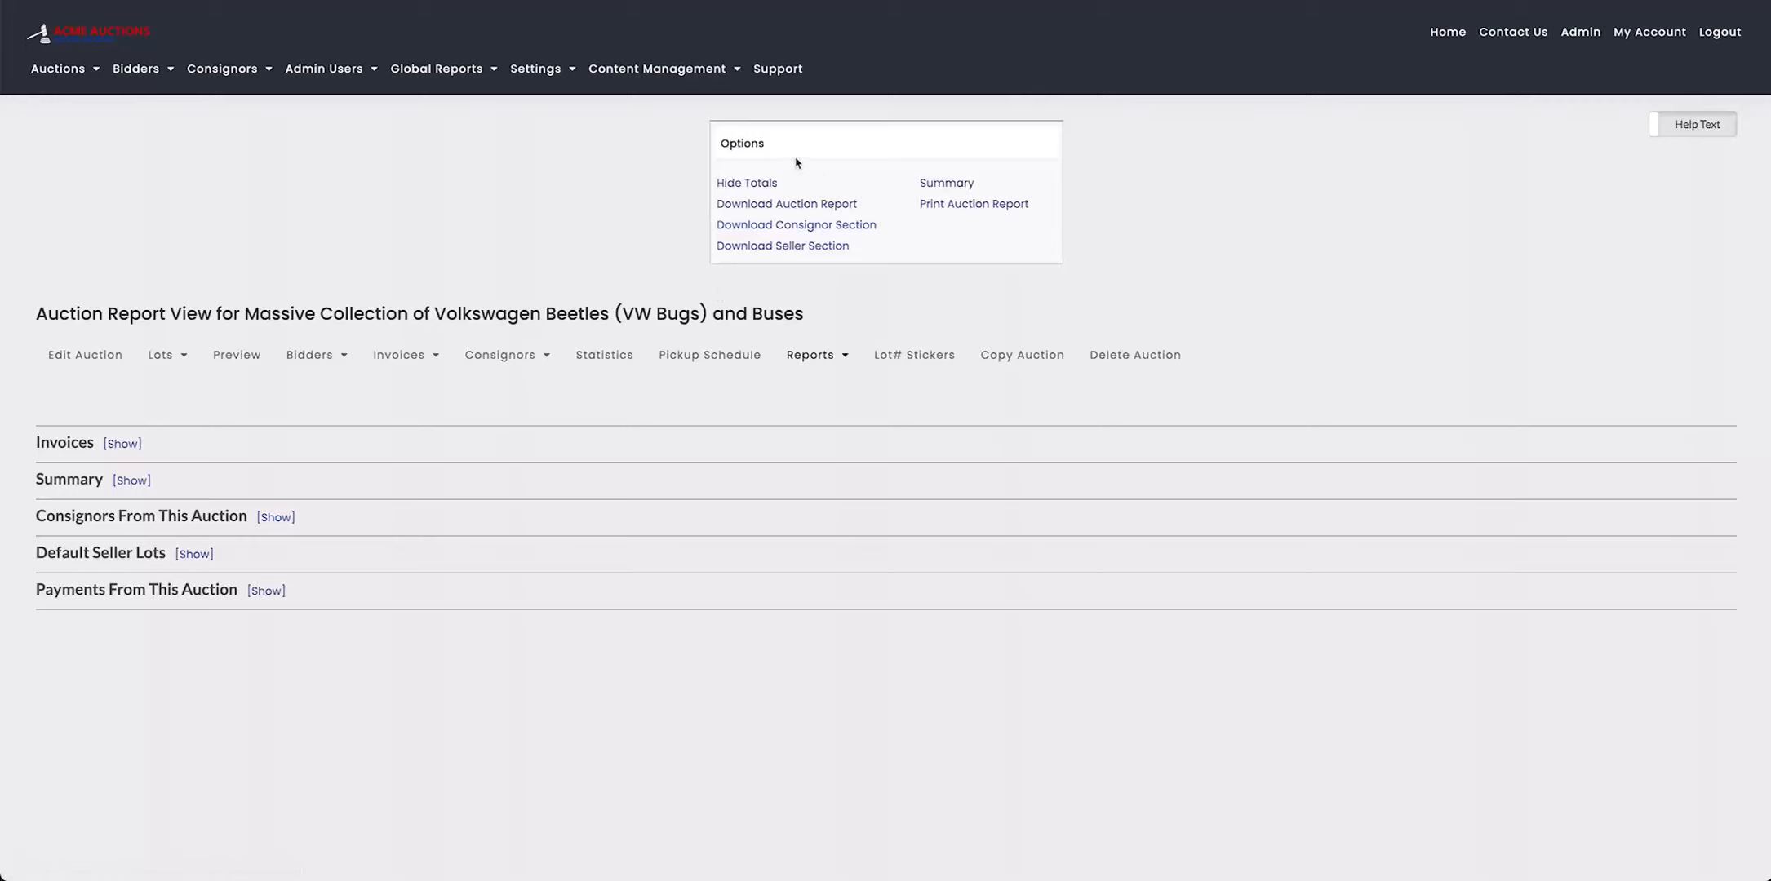
mouse_move(1139, 873)
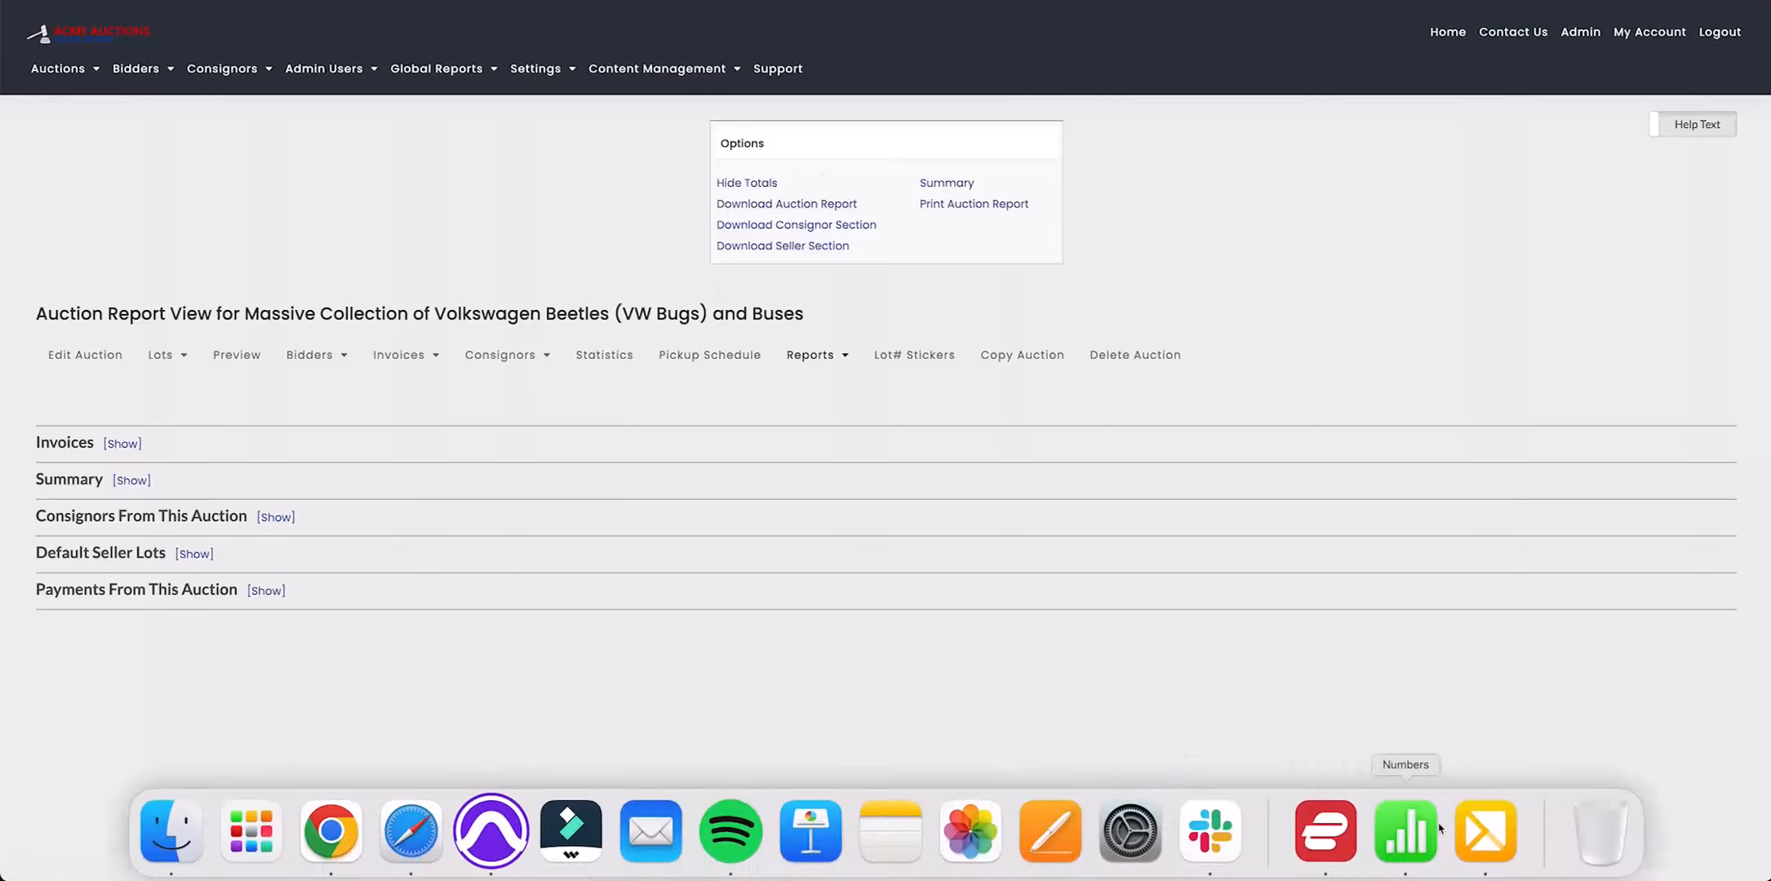
left_click(1410, 849)
left_click_drag(577, 1, 914, 222)
left_click(710, 306)
Examine the auction_invoices columns for lots, amounts, tax rate, bidder details, sub-total, premium, tax, total and balance.
scroll(795, 311, "left", 1)
scroll(795, 311, "left", 5)
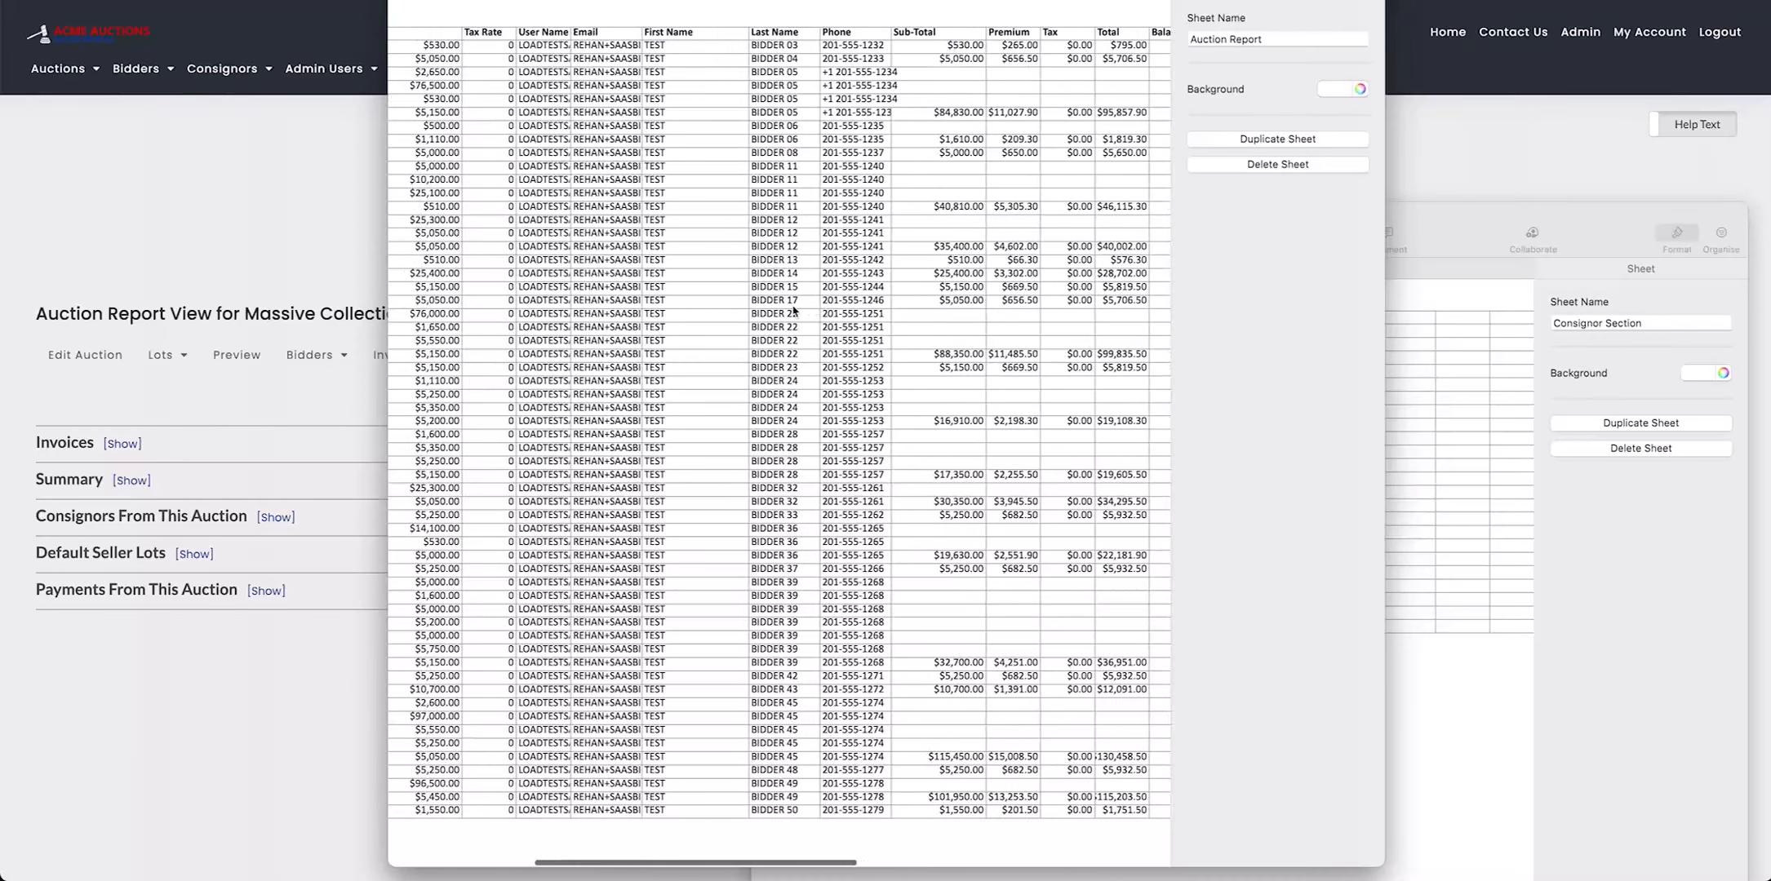
scroll(781, 306, "left", 2)
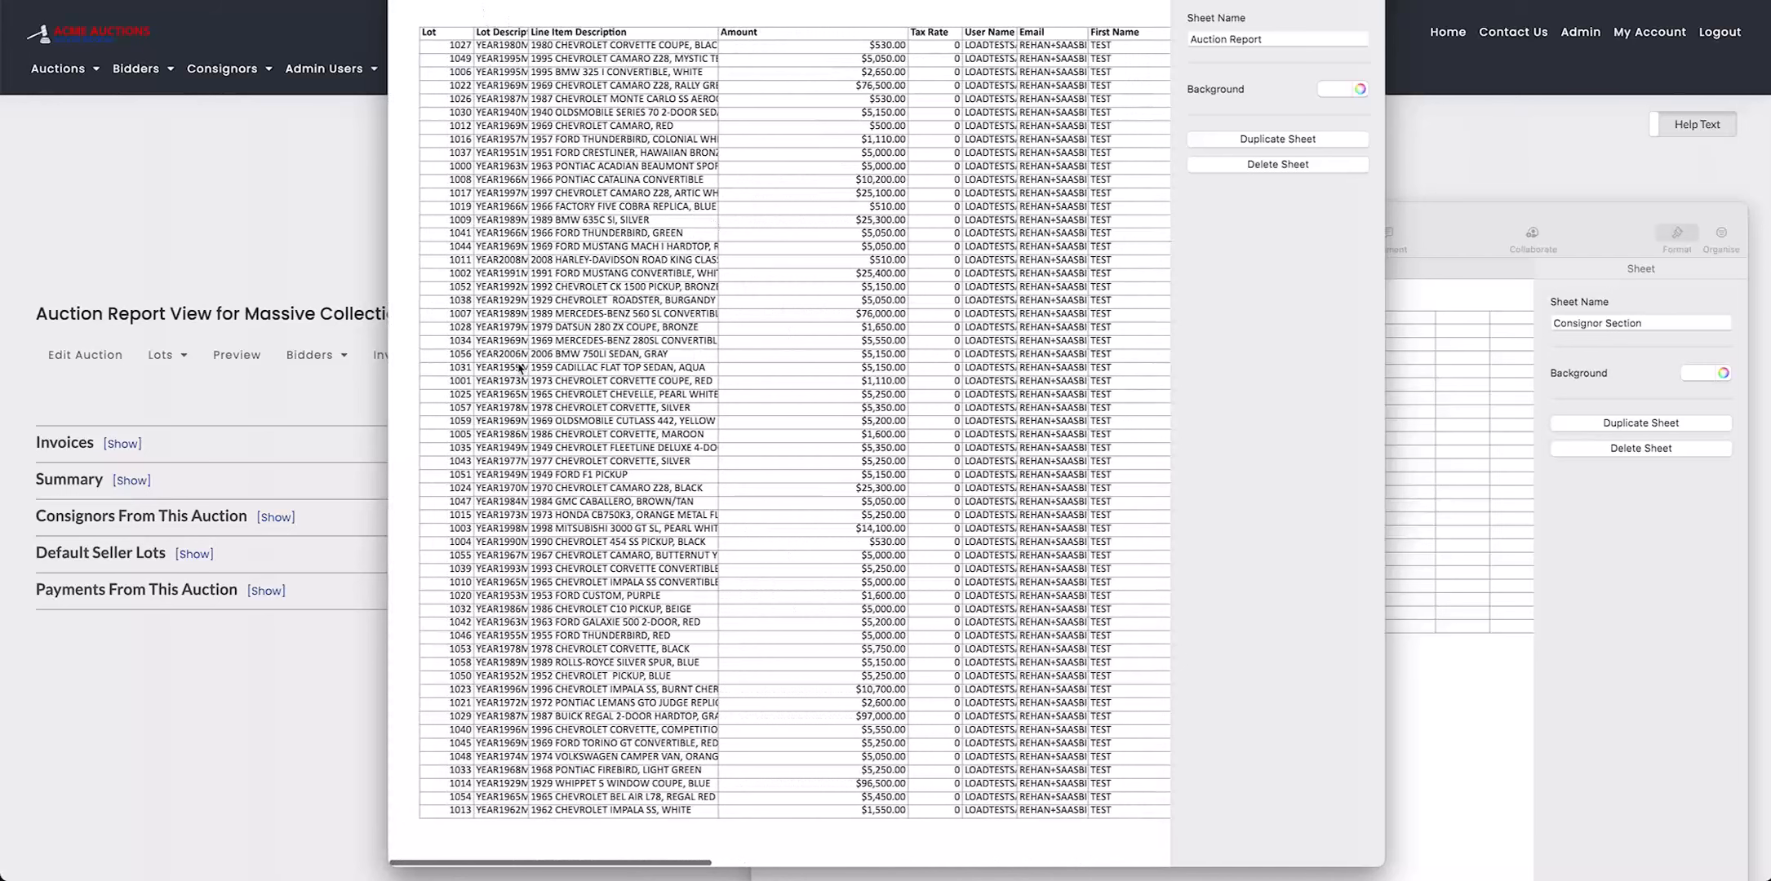
scroll(785, 121, "right", 2)
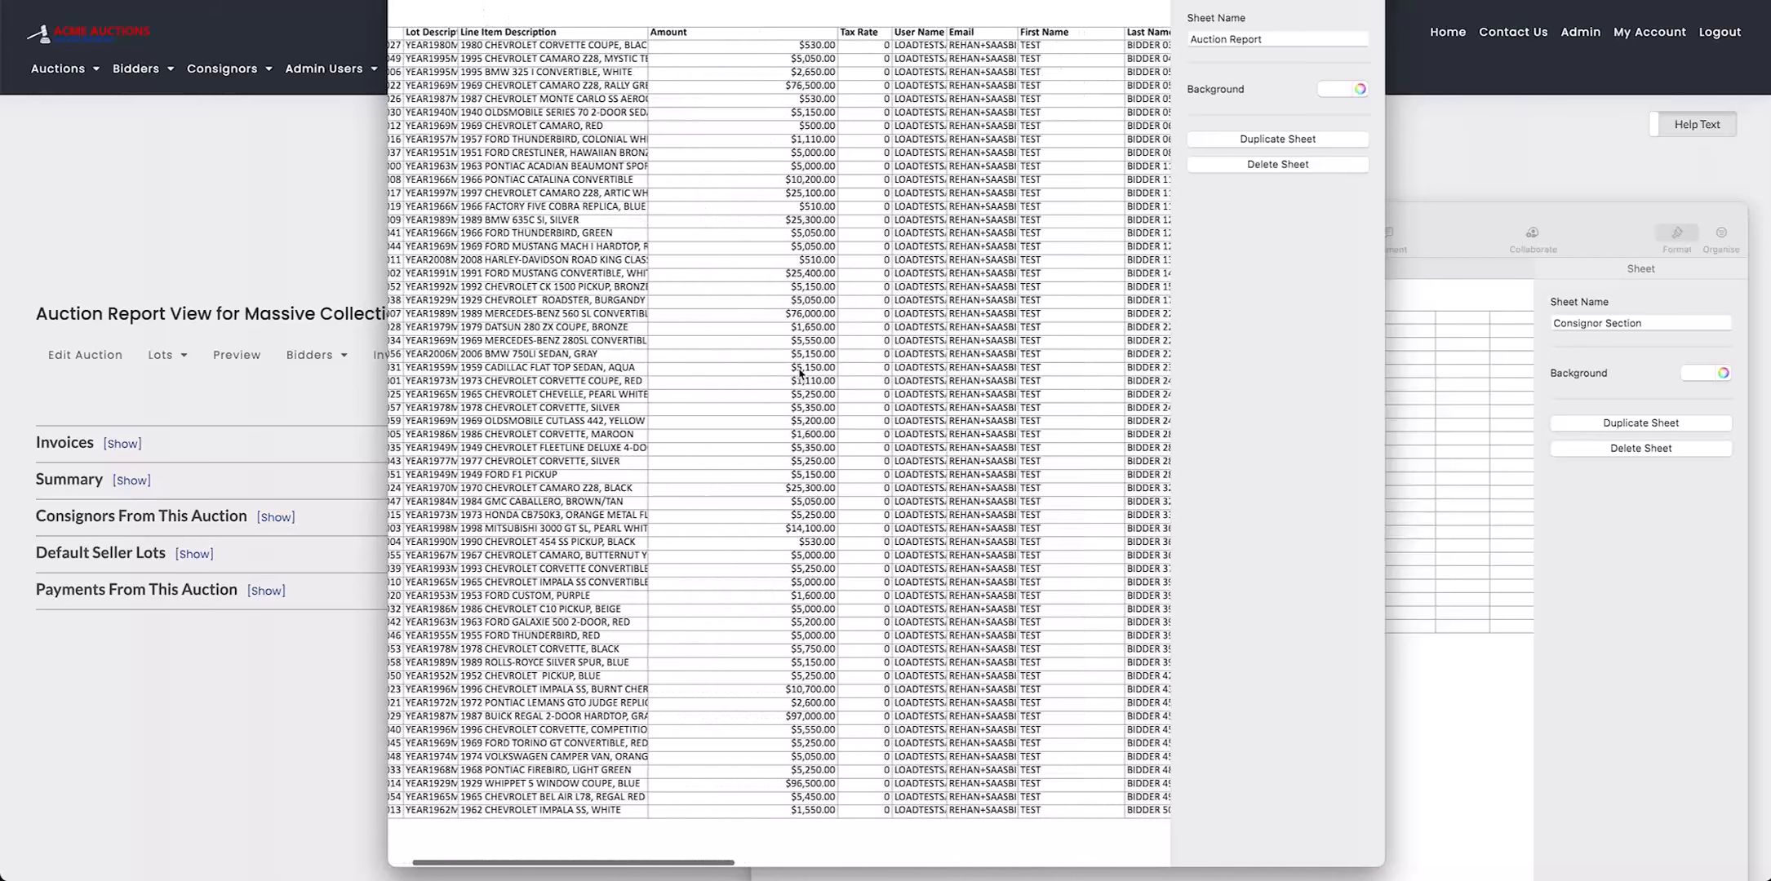
scroll(799, 372, "right", 5)
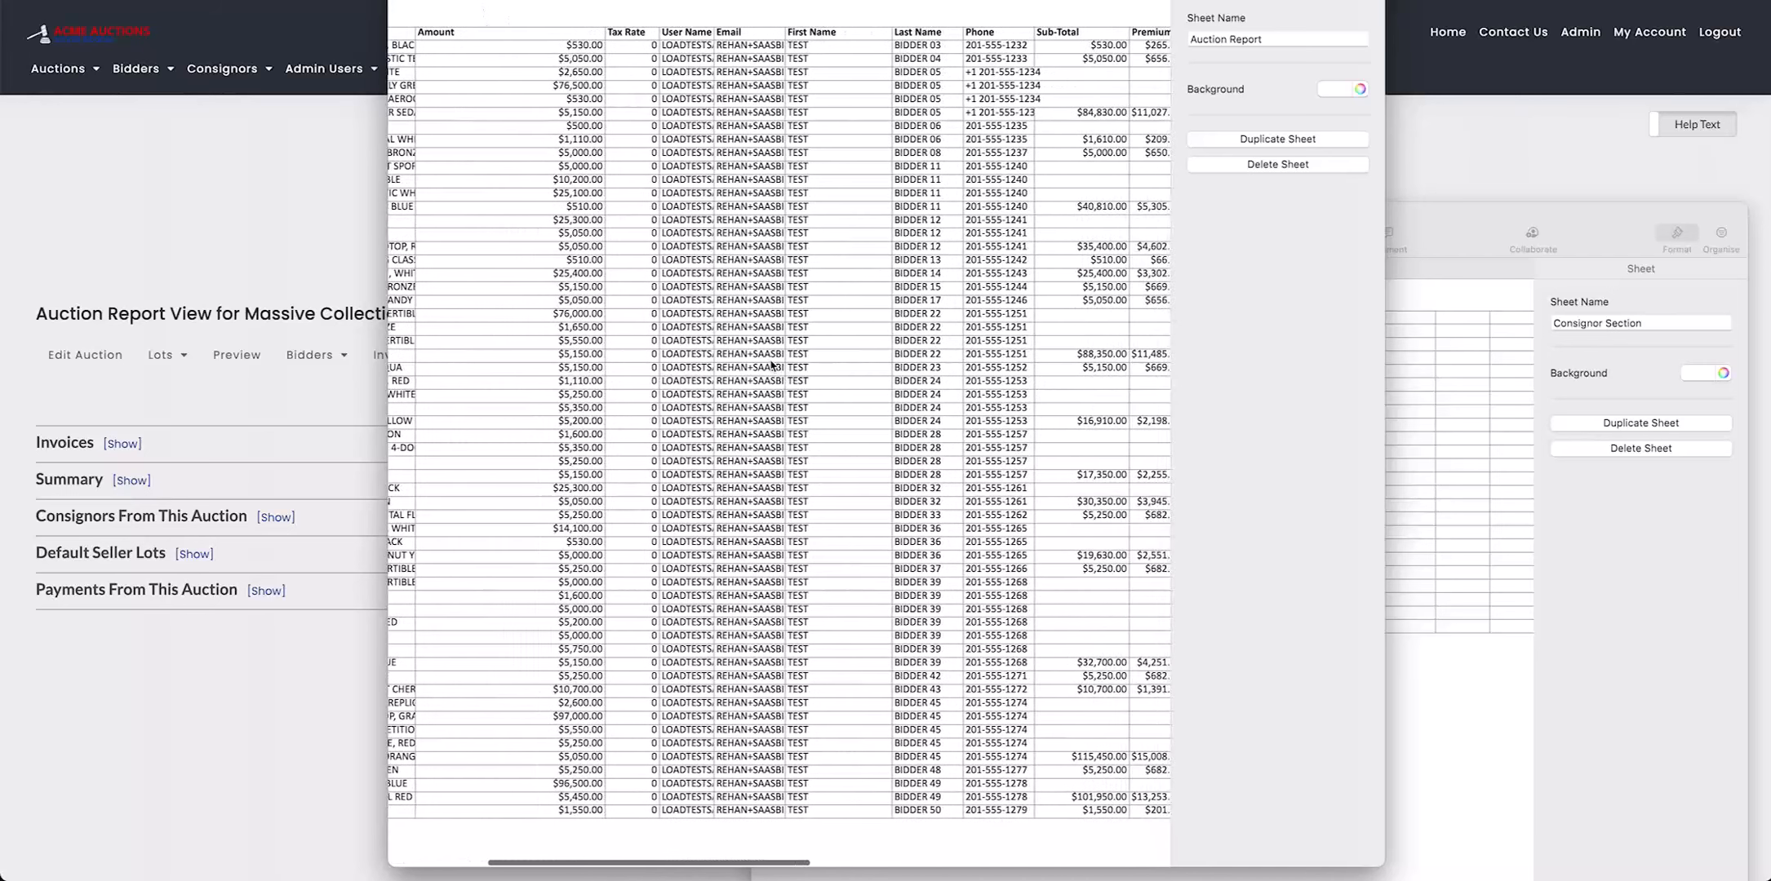
scroll(771, 365, "right", 2)
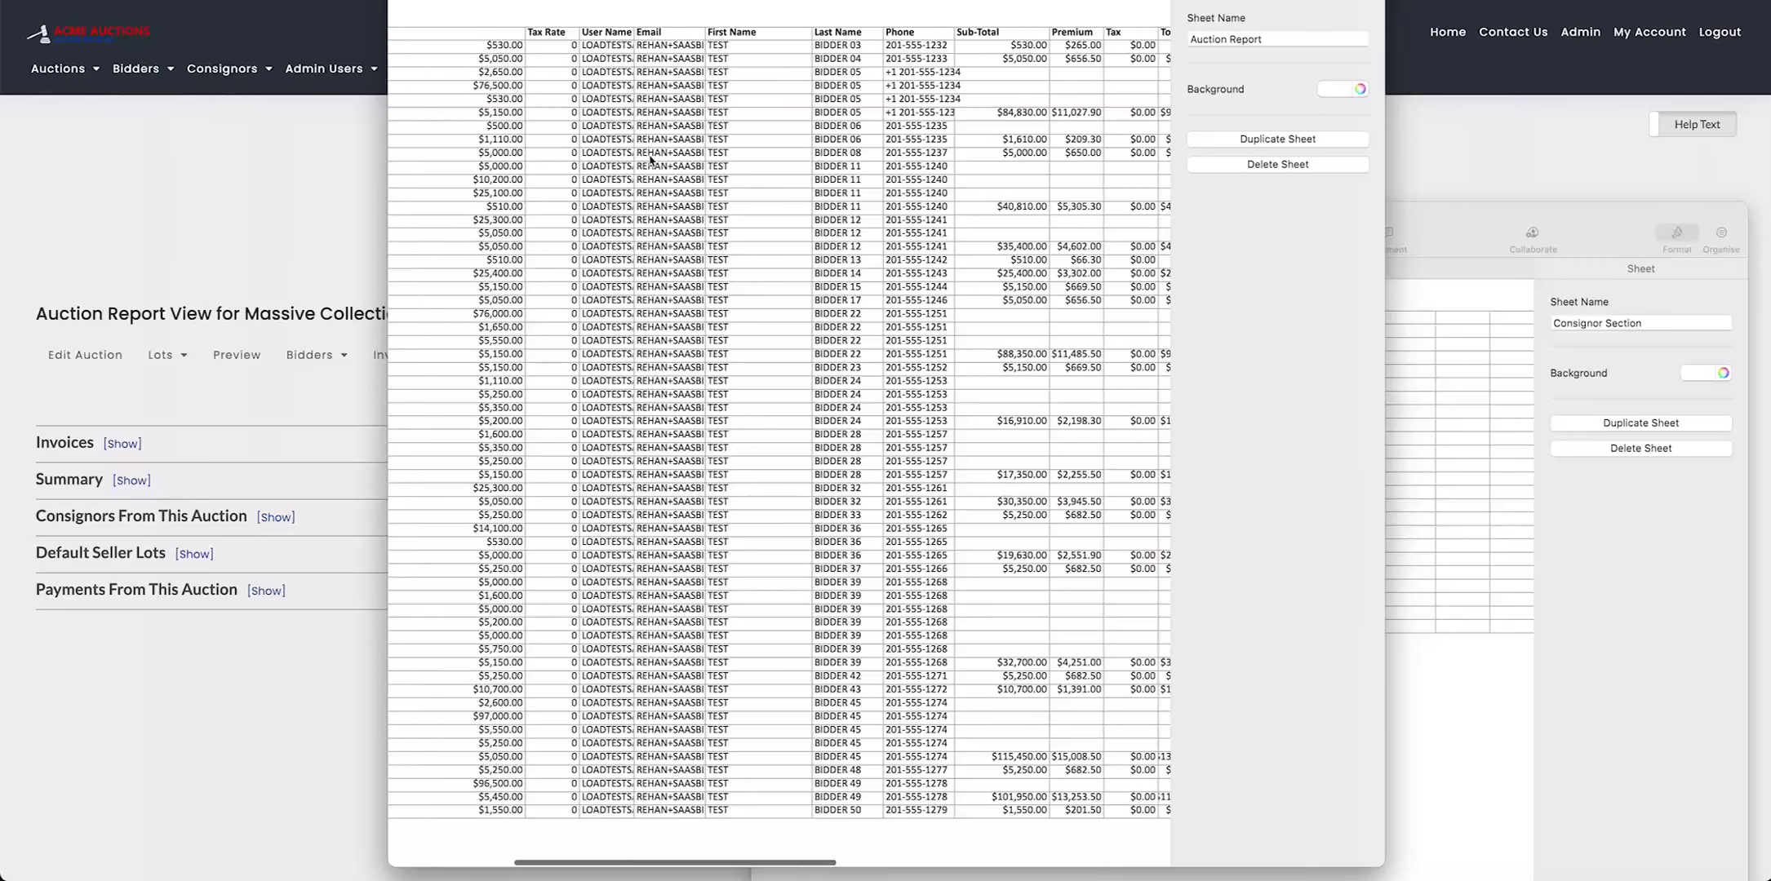
scroll(751, 245, "right", 2)
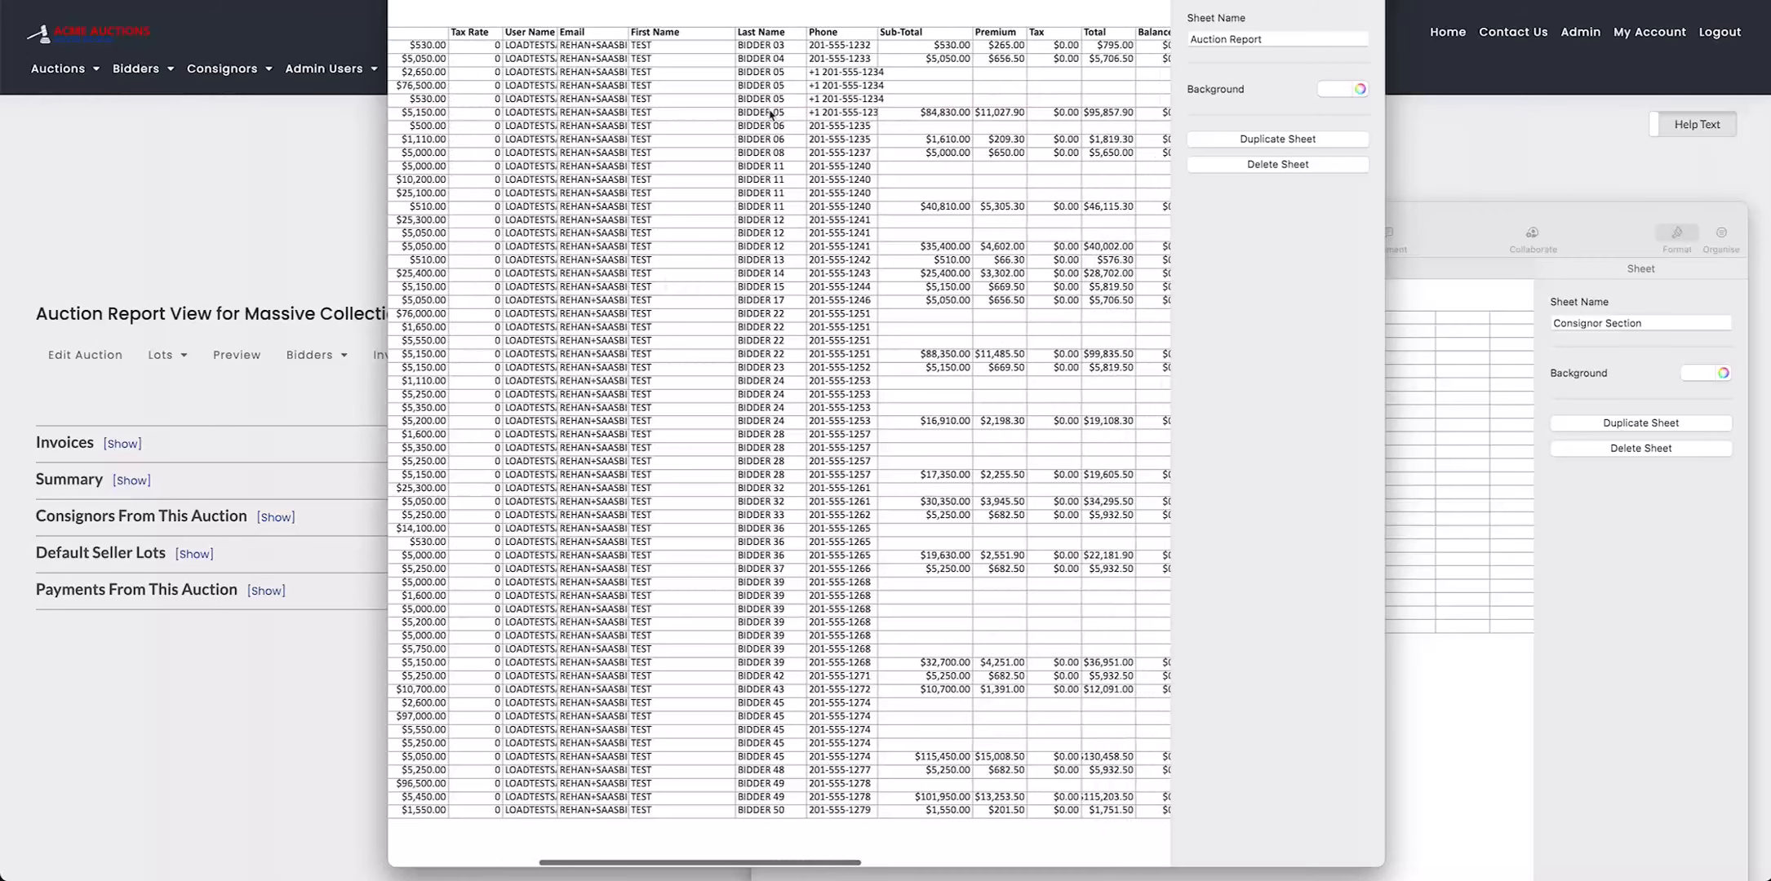
scroll(772, 115, "right", 4)
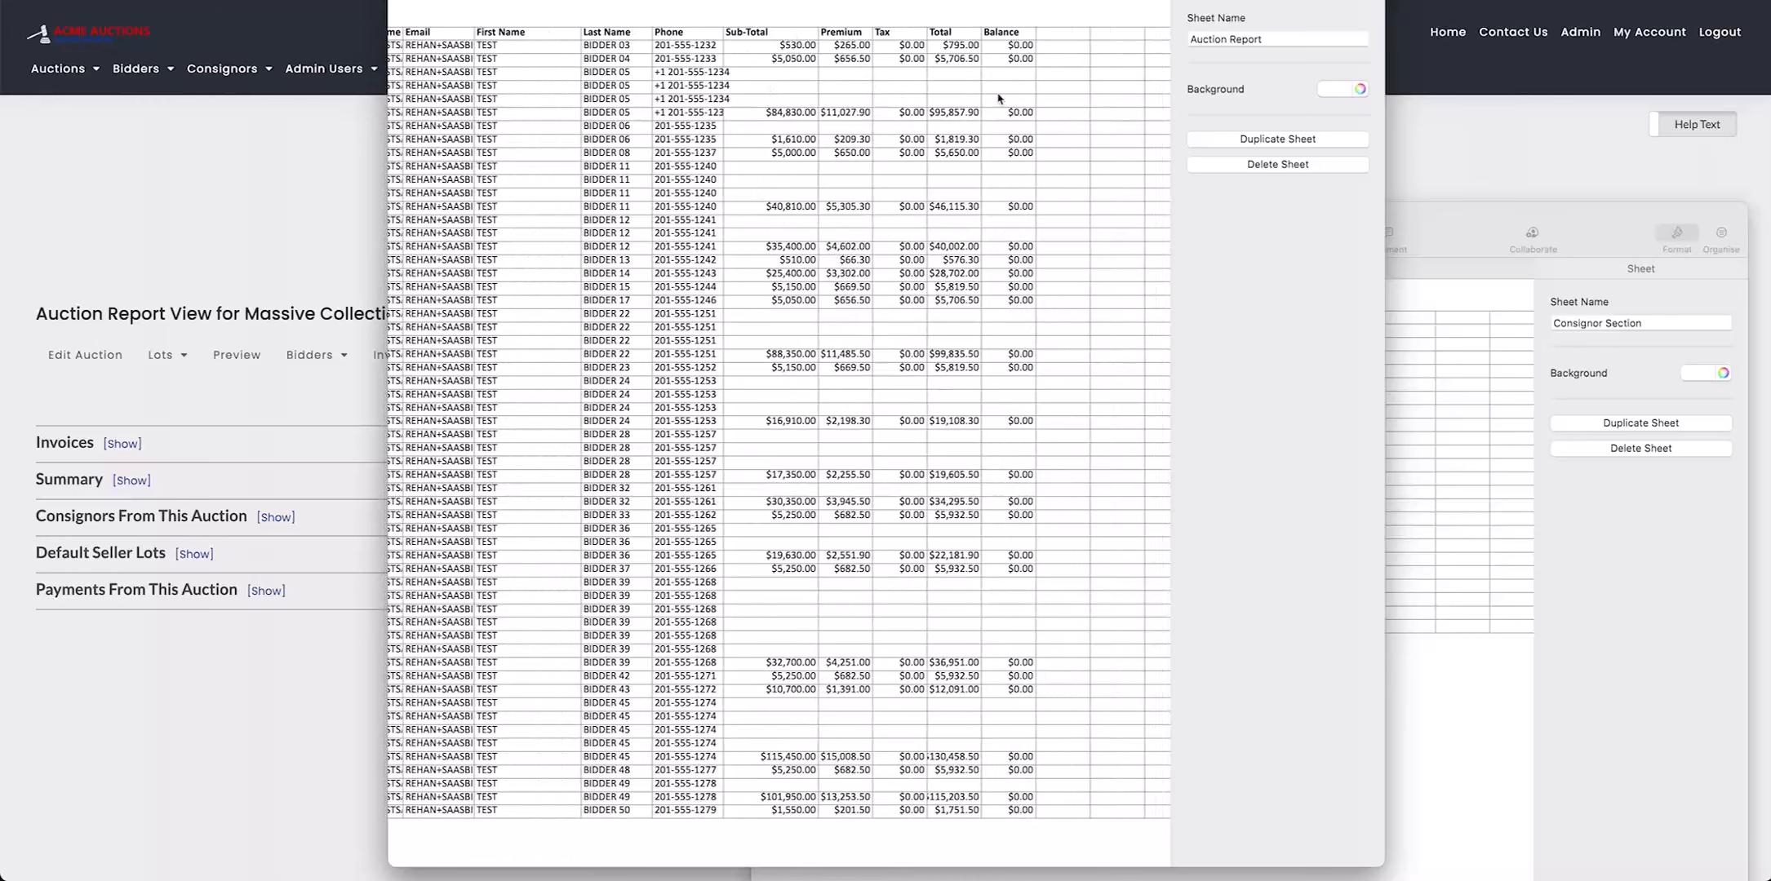
scroll(1016, 125, "down", 3)
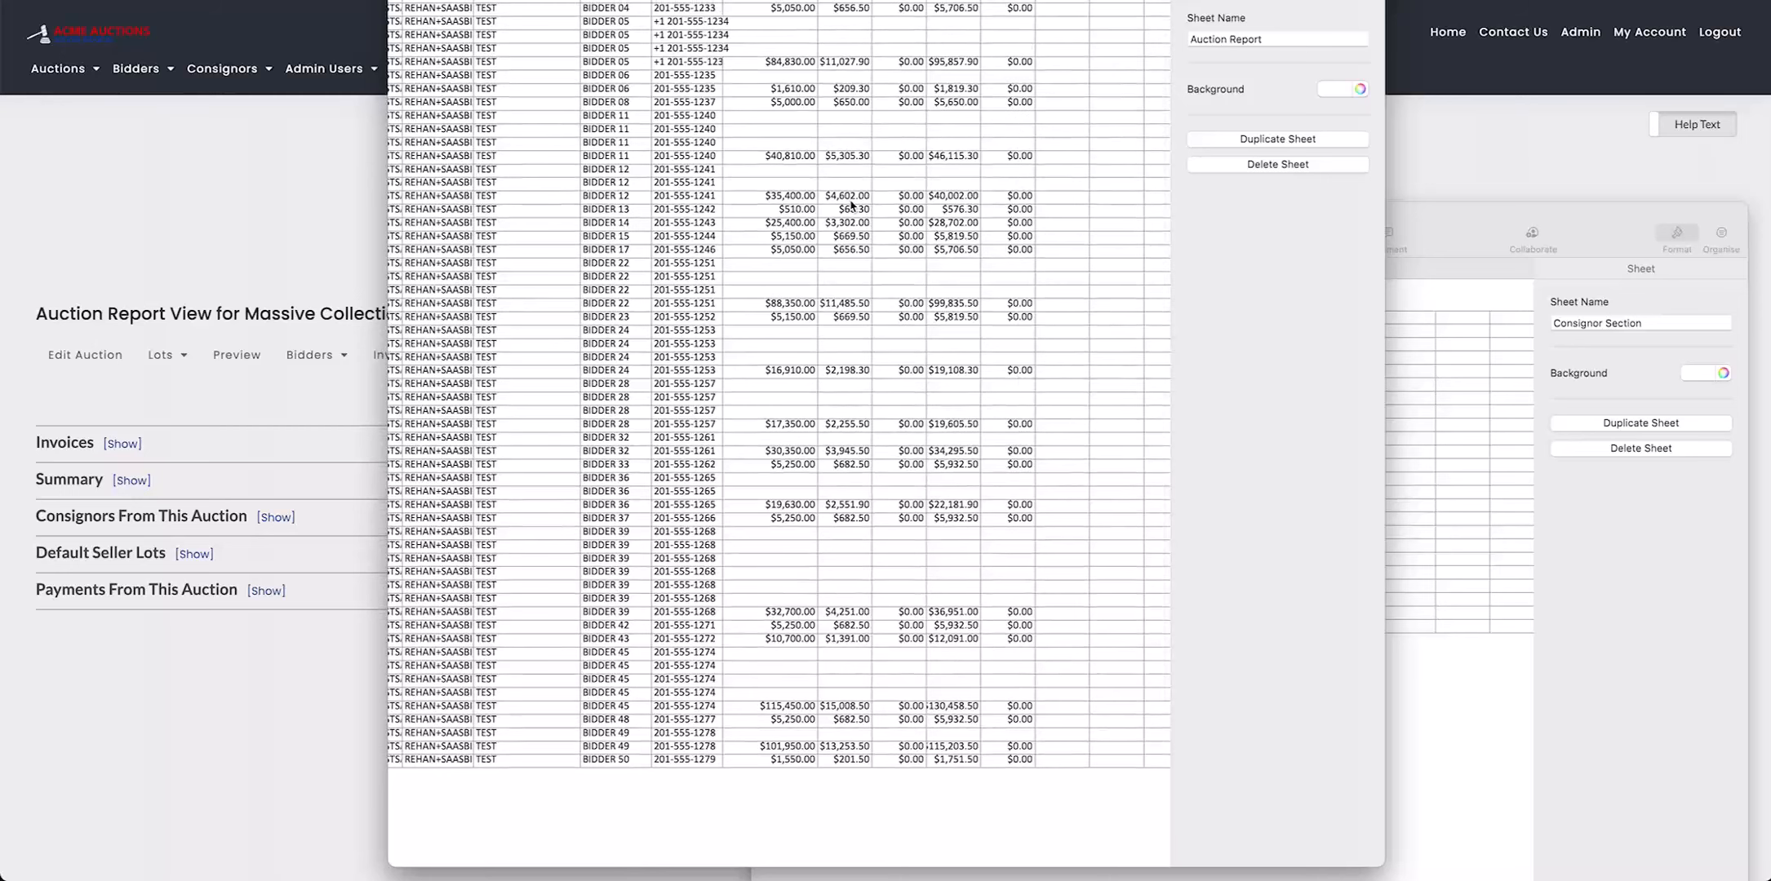
scroll(851, 206, "up", 2)
scroll(851, 205, "left", 2)
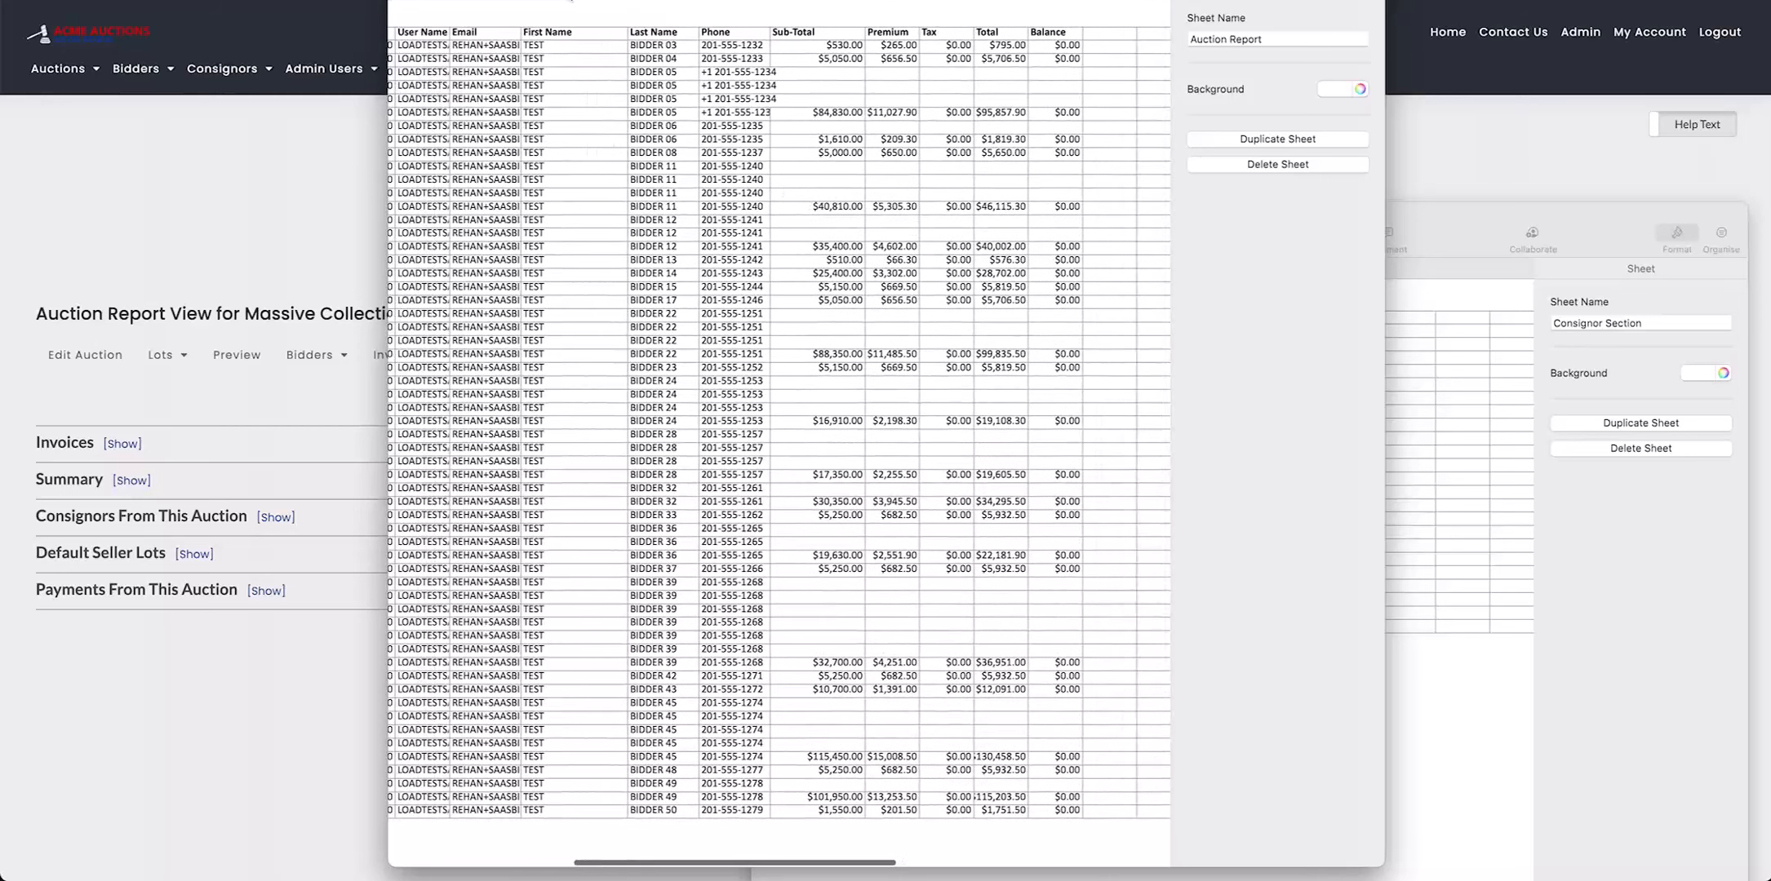
Bring the auction_consignors spreadsheet into view and review its consignor details, lot commissions, amounts owed, invoice statuses and totals.
left_click_drag(569, 0, 779, 306)
left_click(850, 226)
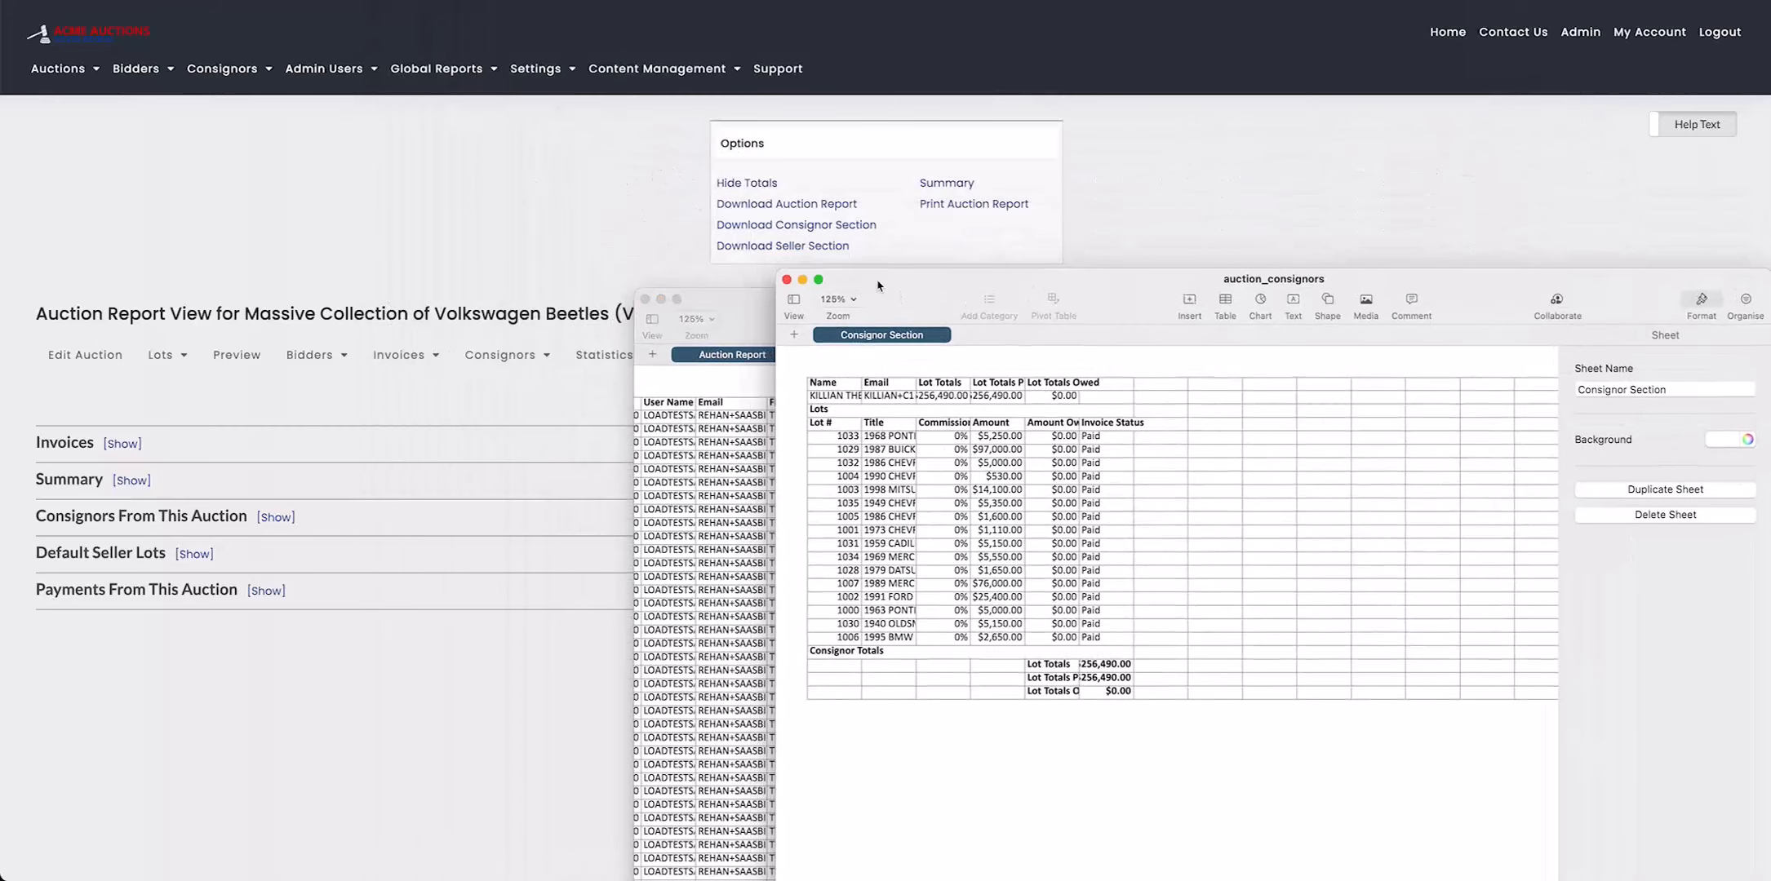
left_click_drag(903, 284, 881, 414)
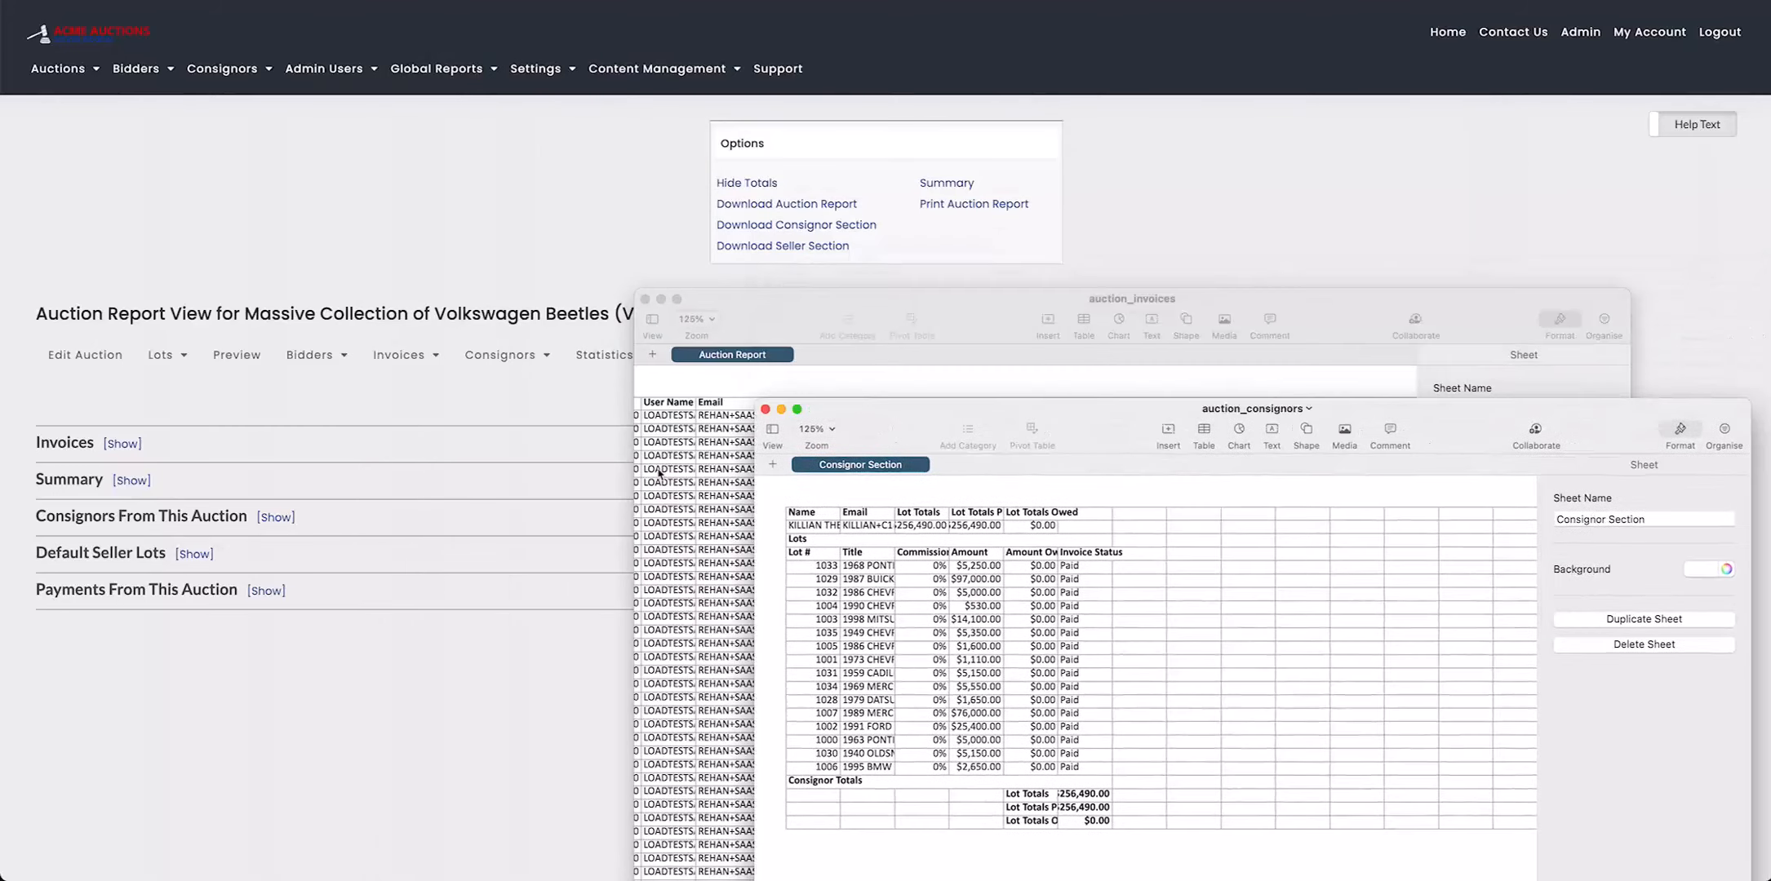
left_click(800, 309)
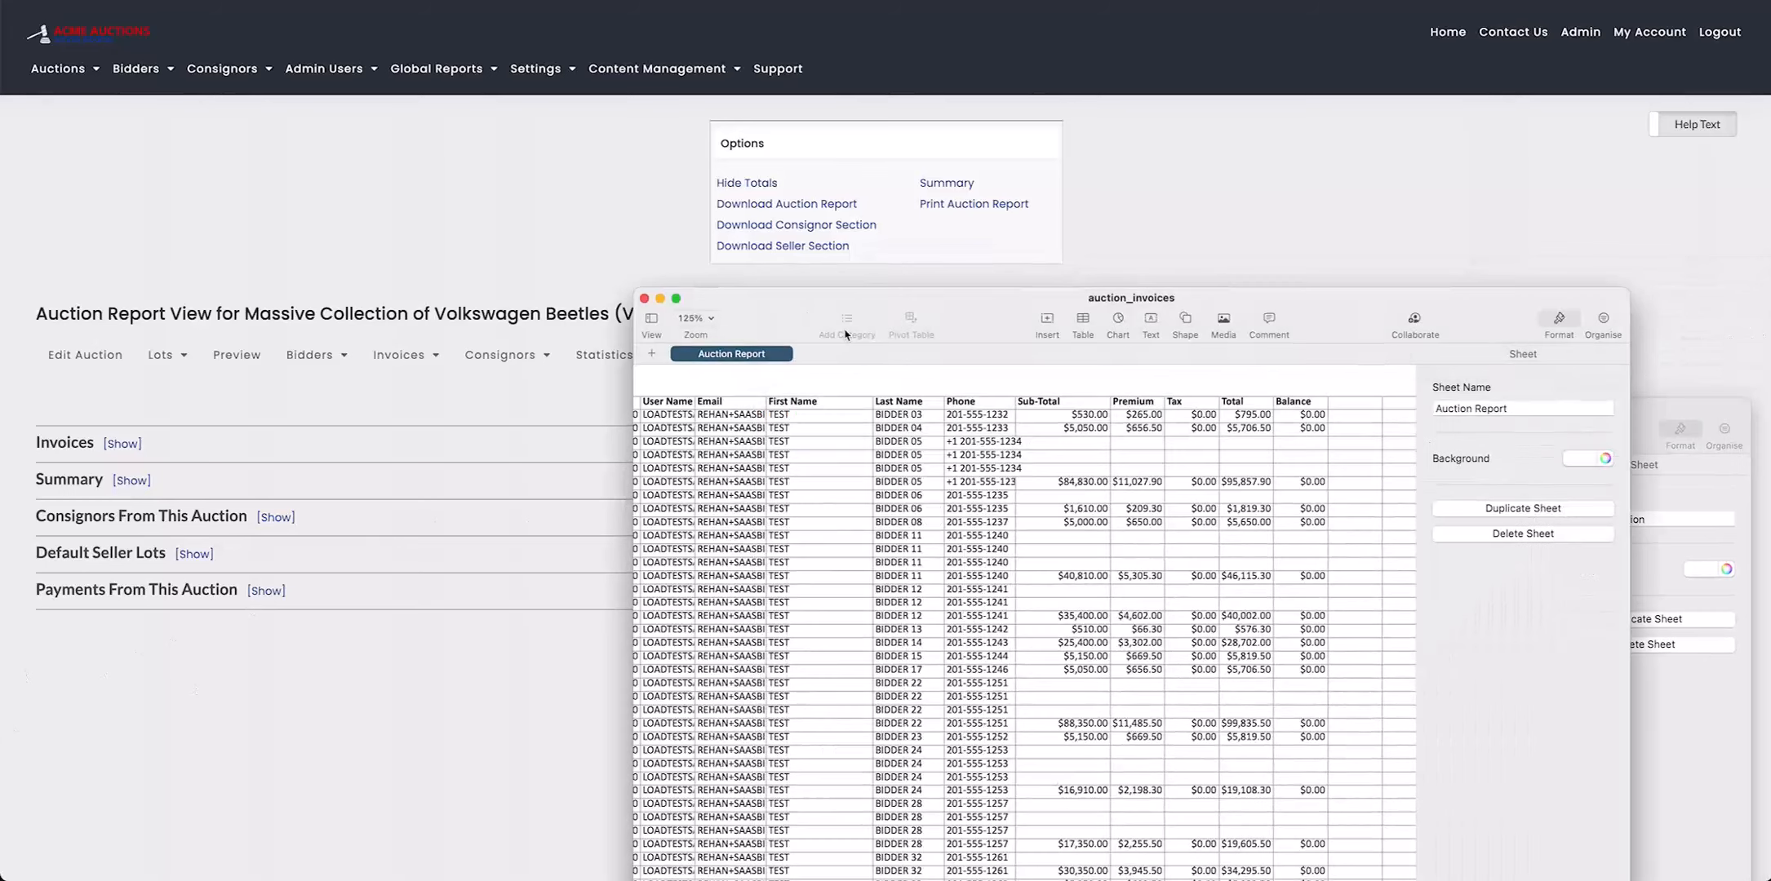
left_click_drag(1420, 419, 1100, 82)
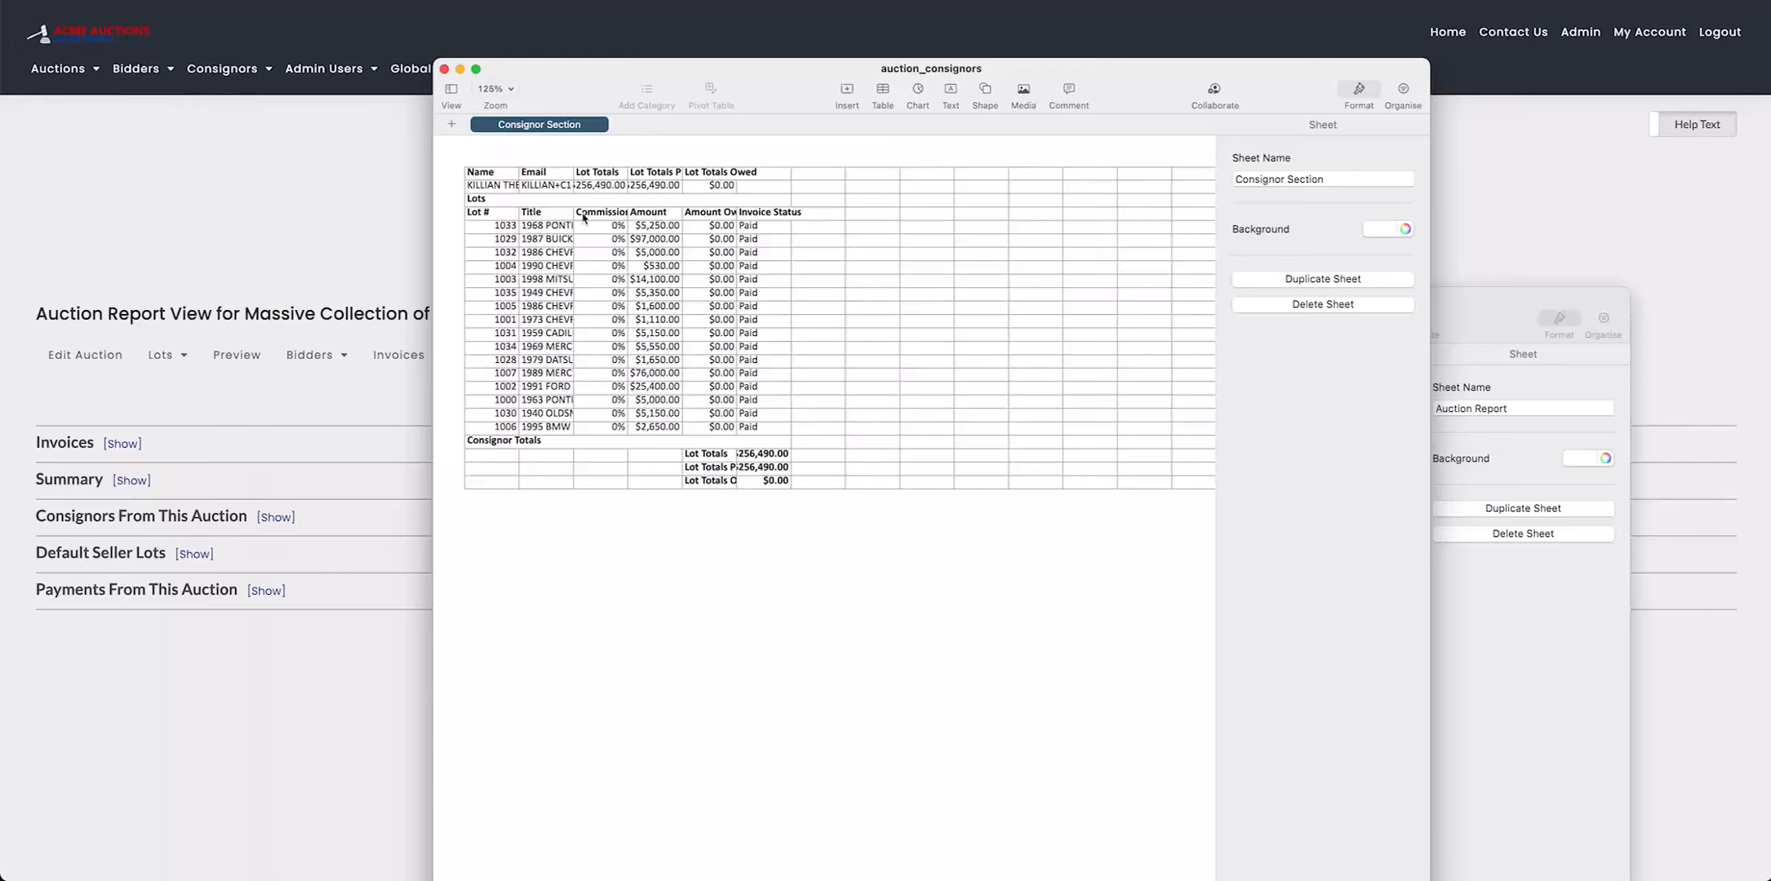
left_click_drag(1113, 79, 1122, 257)
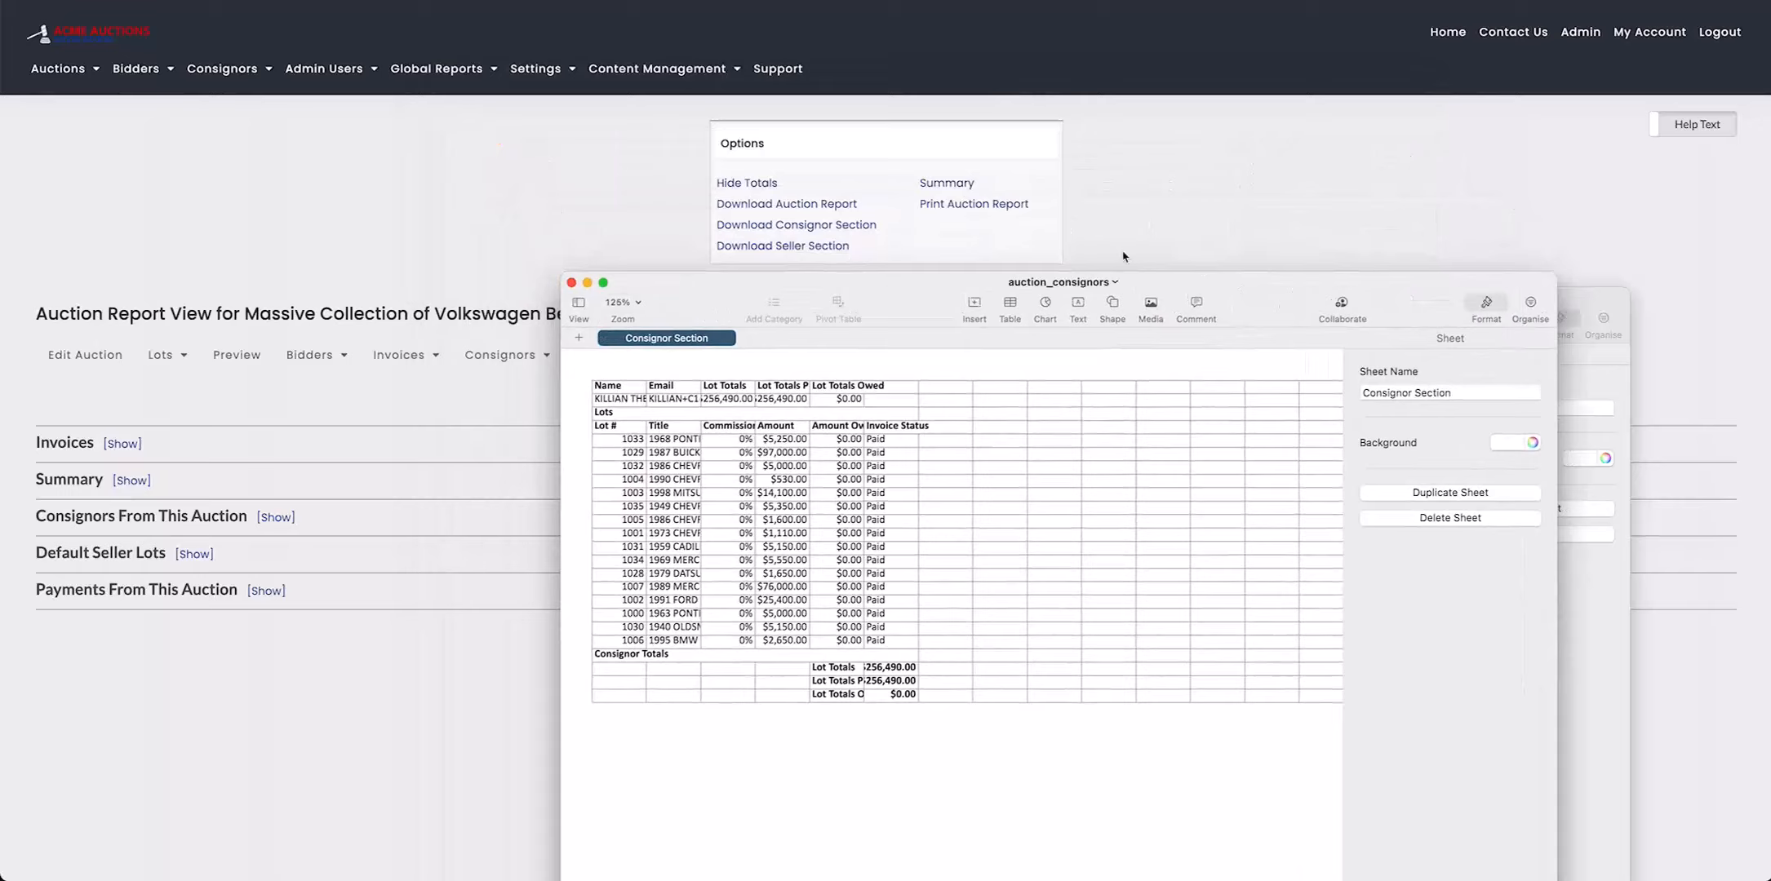
Download the report's seller section and open auction_default_seller in Numbers, returning to the auction report after viewing it.
left_click(788, 246)
left_click(788, 247)
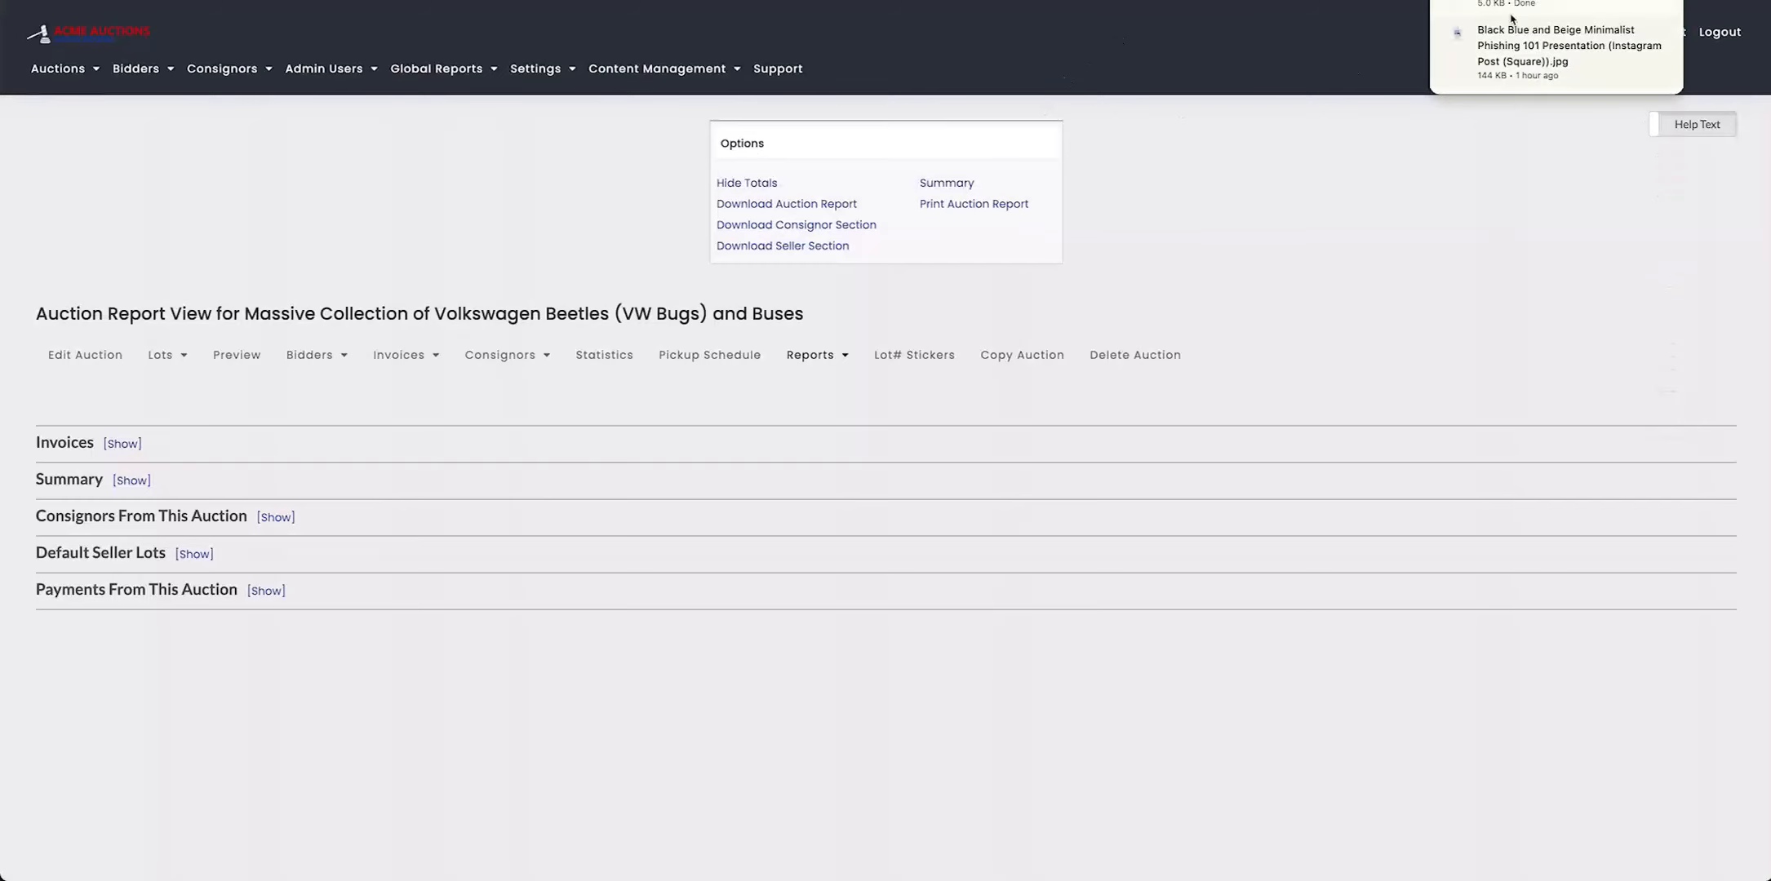
left_click(1508, 10)
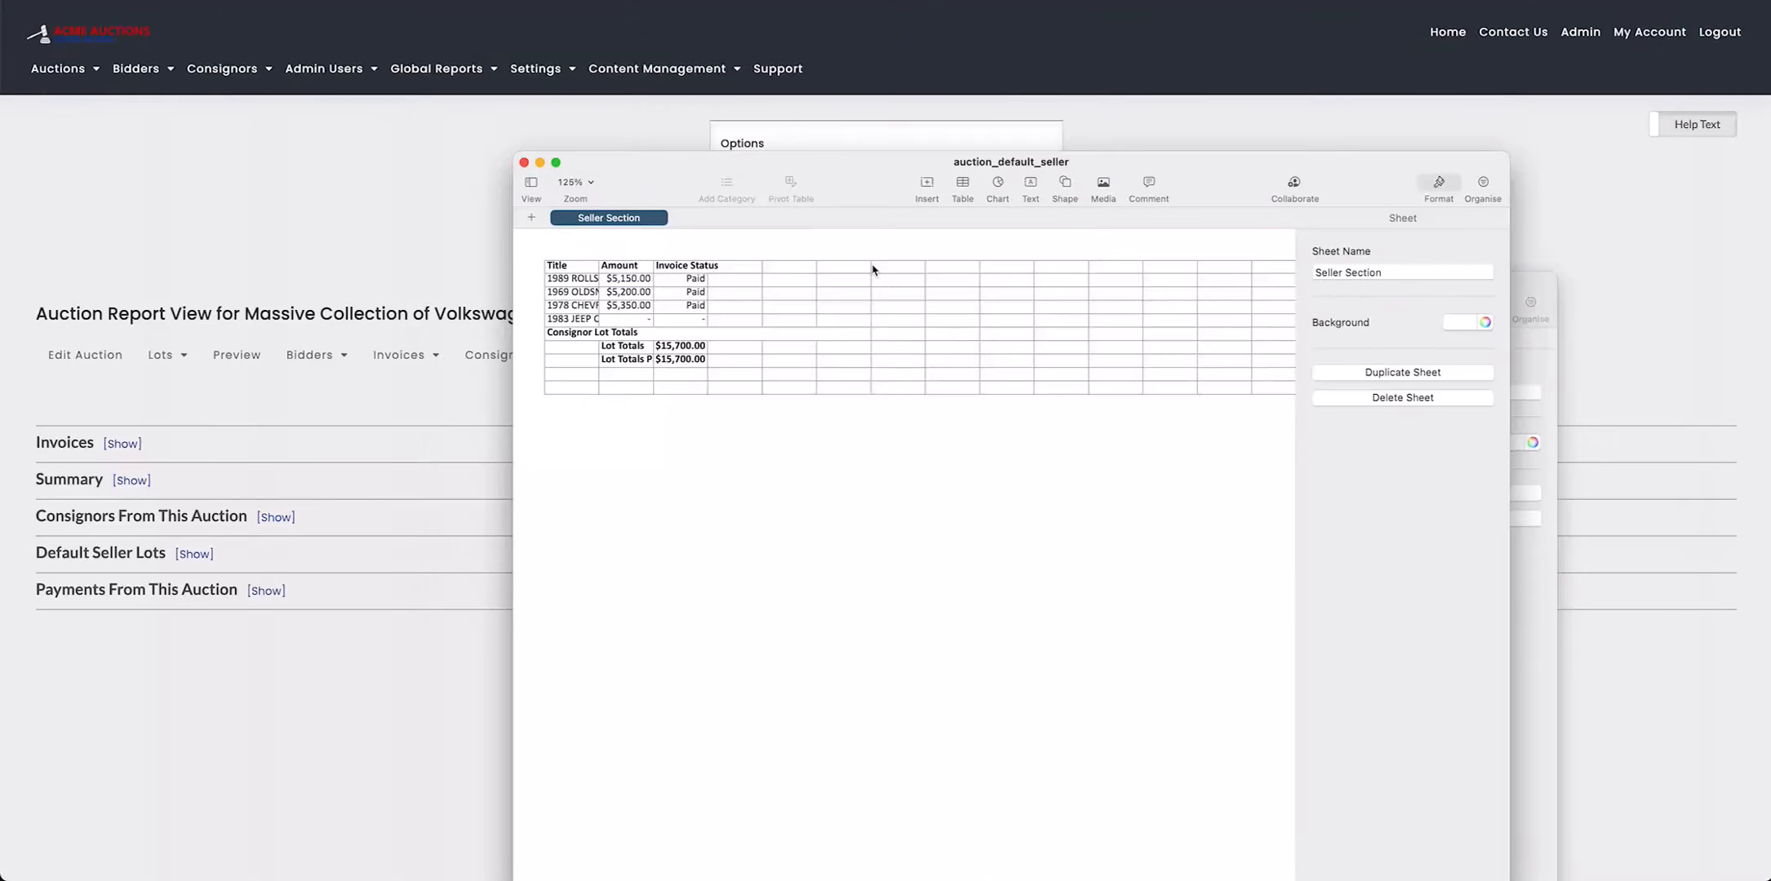
left_click(428, 215)
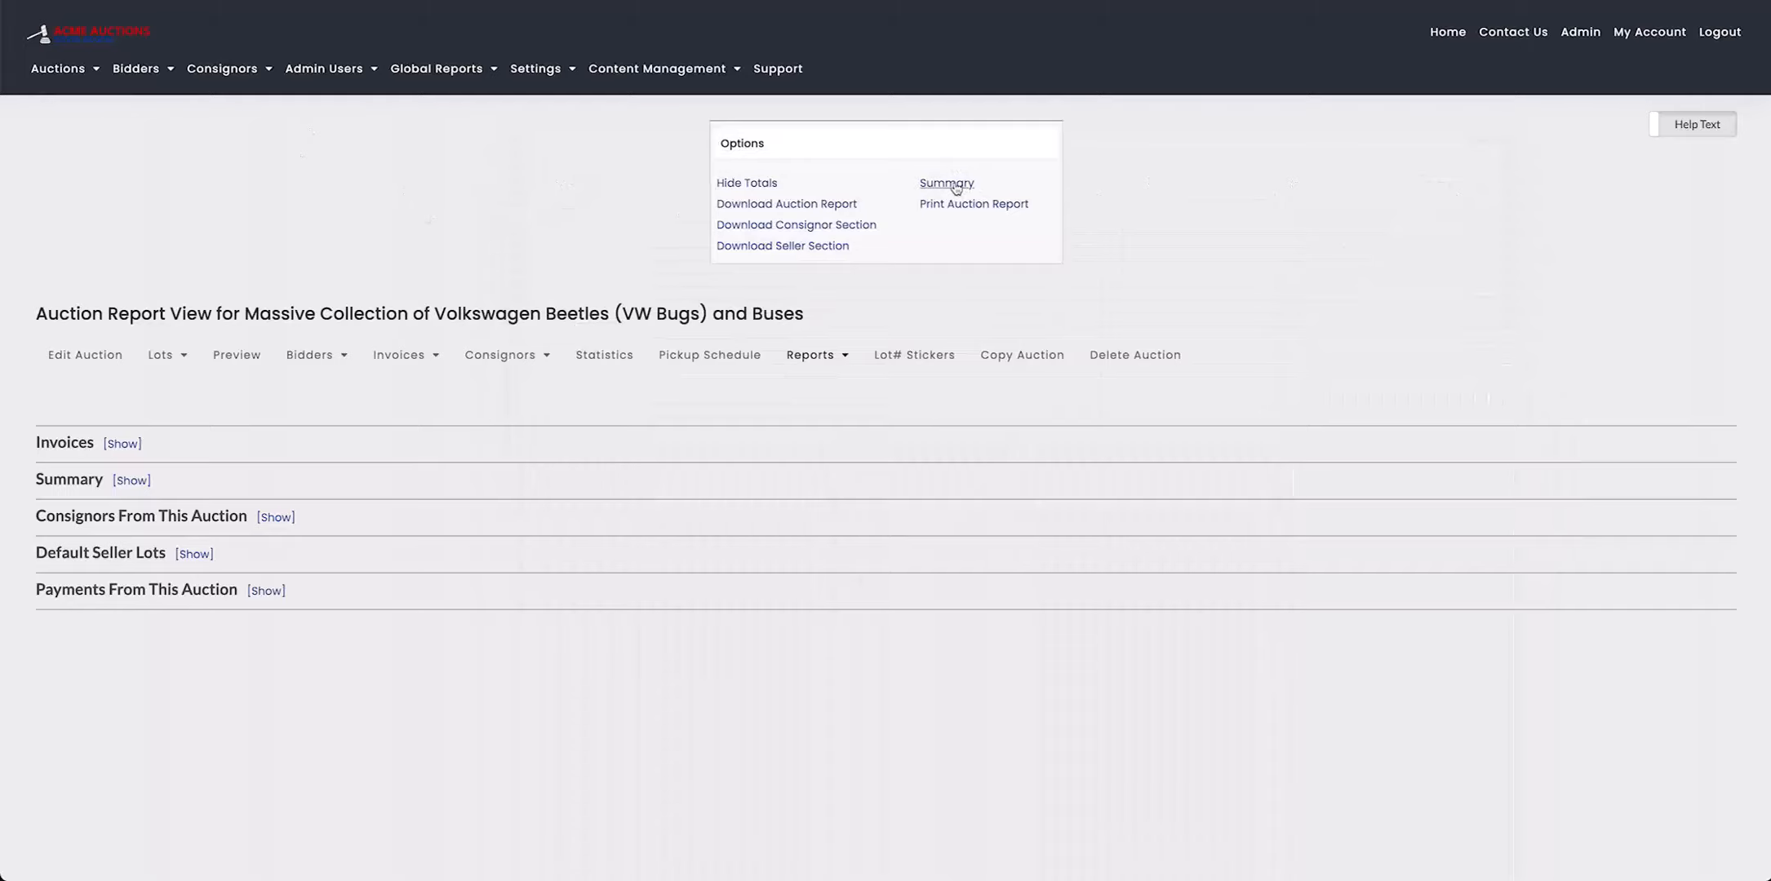
Go to the Summary part of the auction report and expand it to view auction and payment totals.
scroll(955, 188, "down", 3)
left_click(834, 91)
scroll(834, 92, "up", 3)
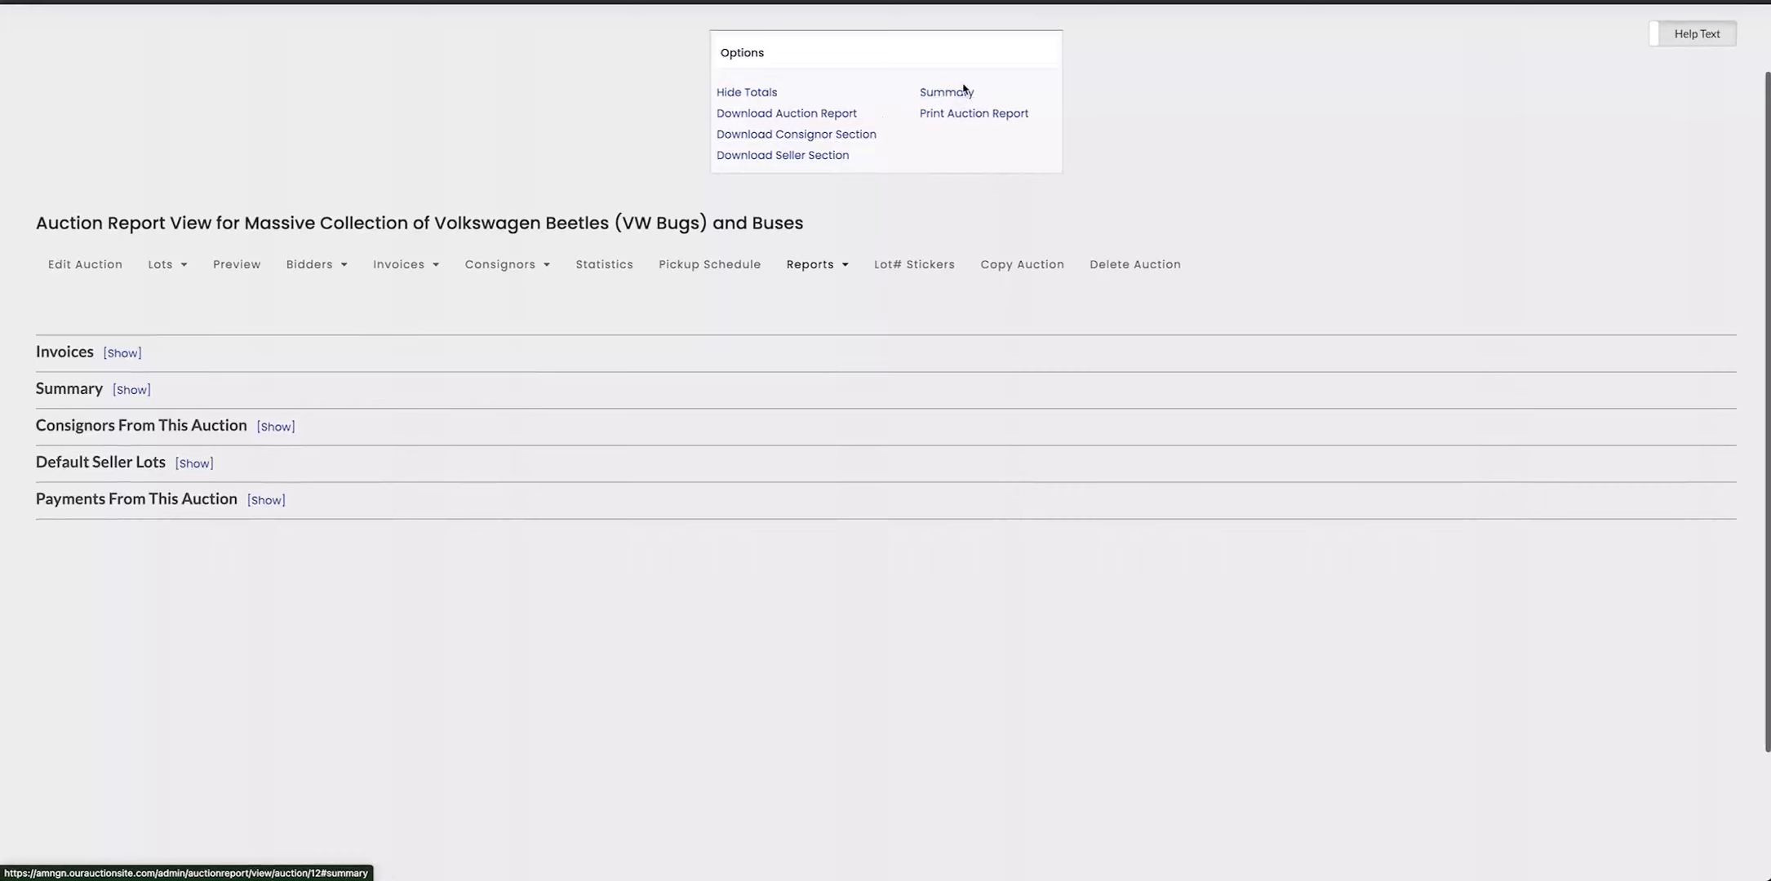
left_click(134, 392)
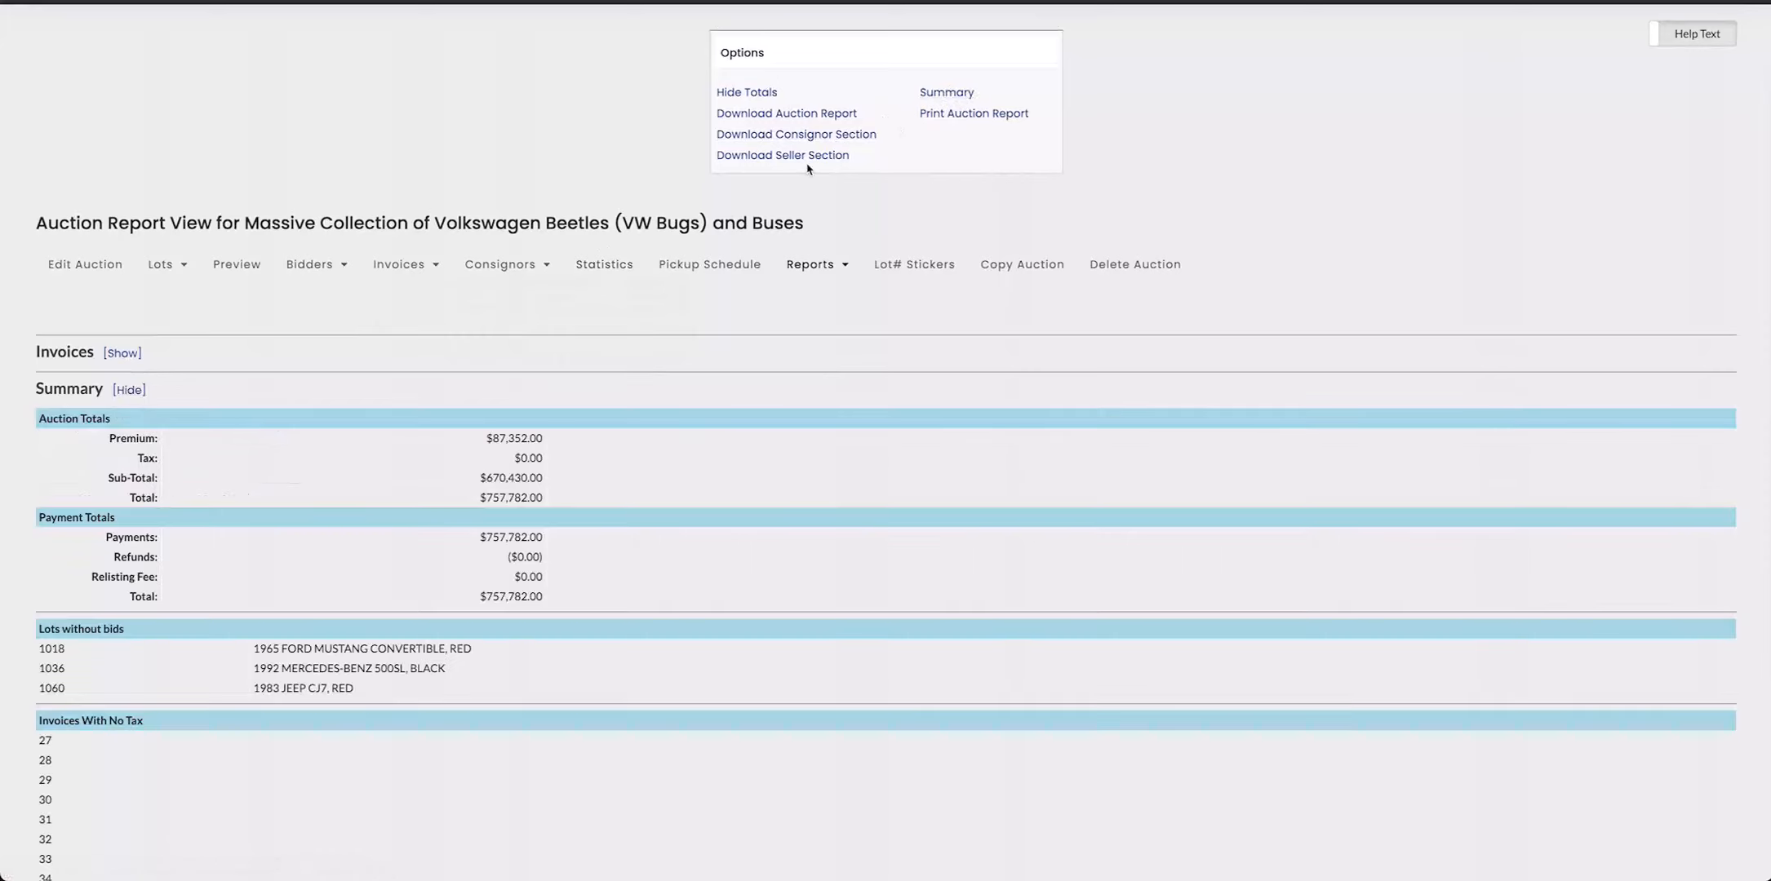
Preview the printable auction report with its signature lines, cancel printing and return to the report view.
left_click(991, 115)
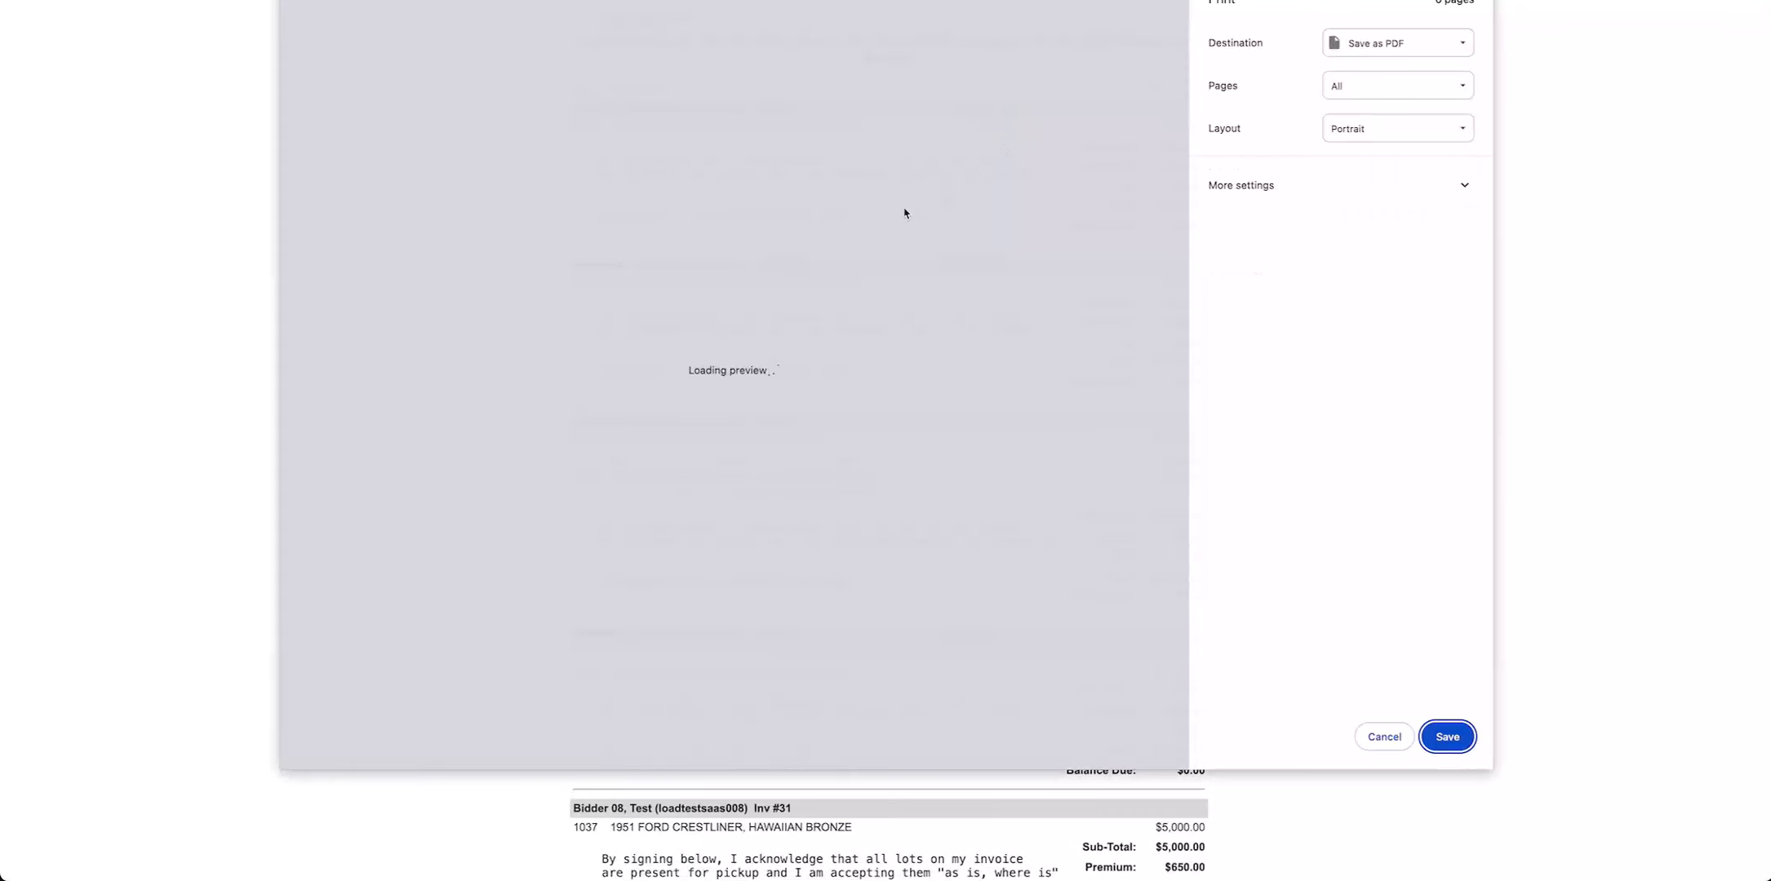
scroll(776, 206, "down", 6)
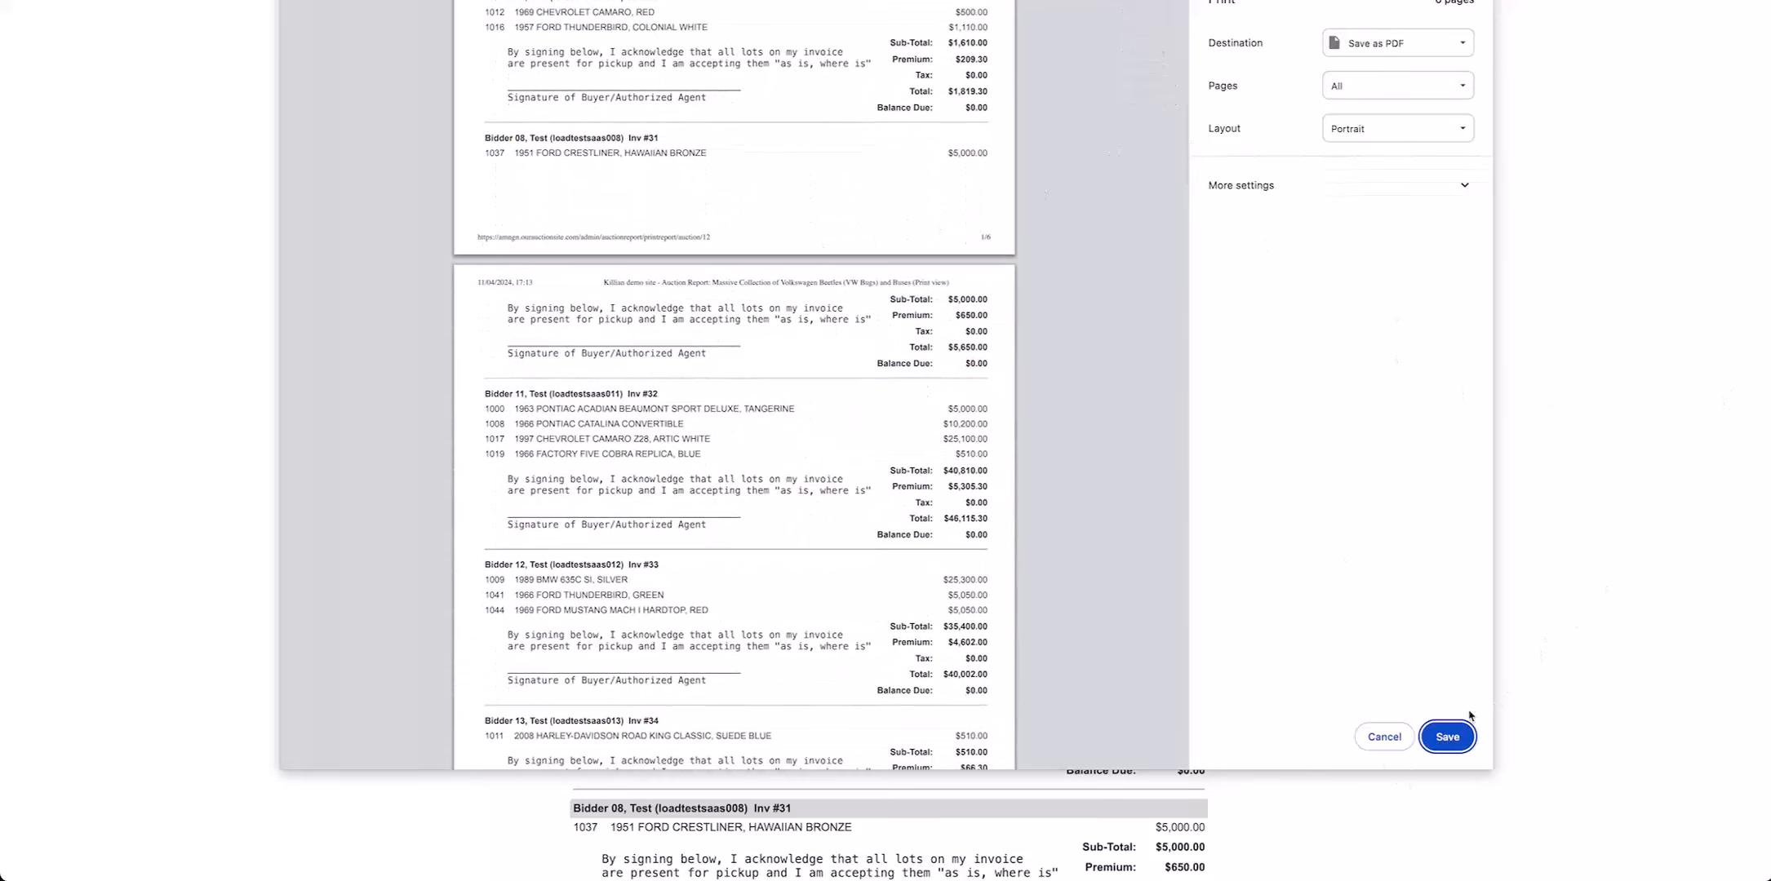
left_click(1379, 735)
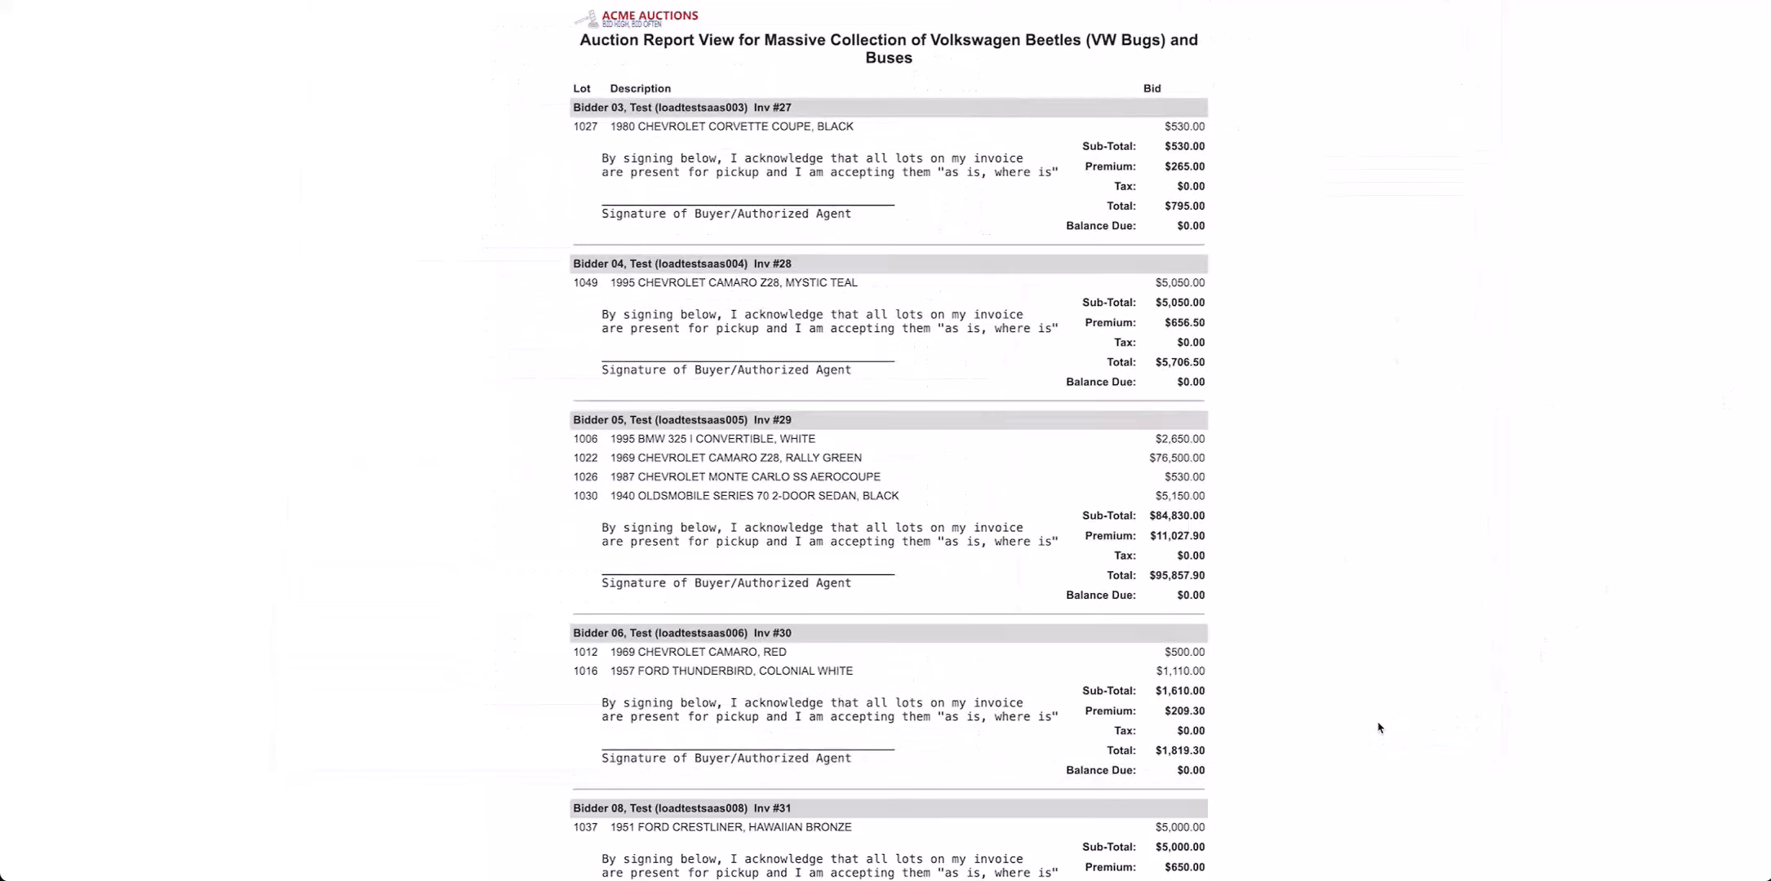
left_click(1159, 1)
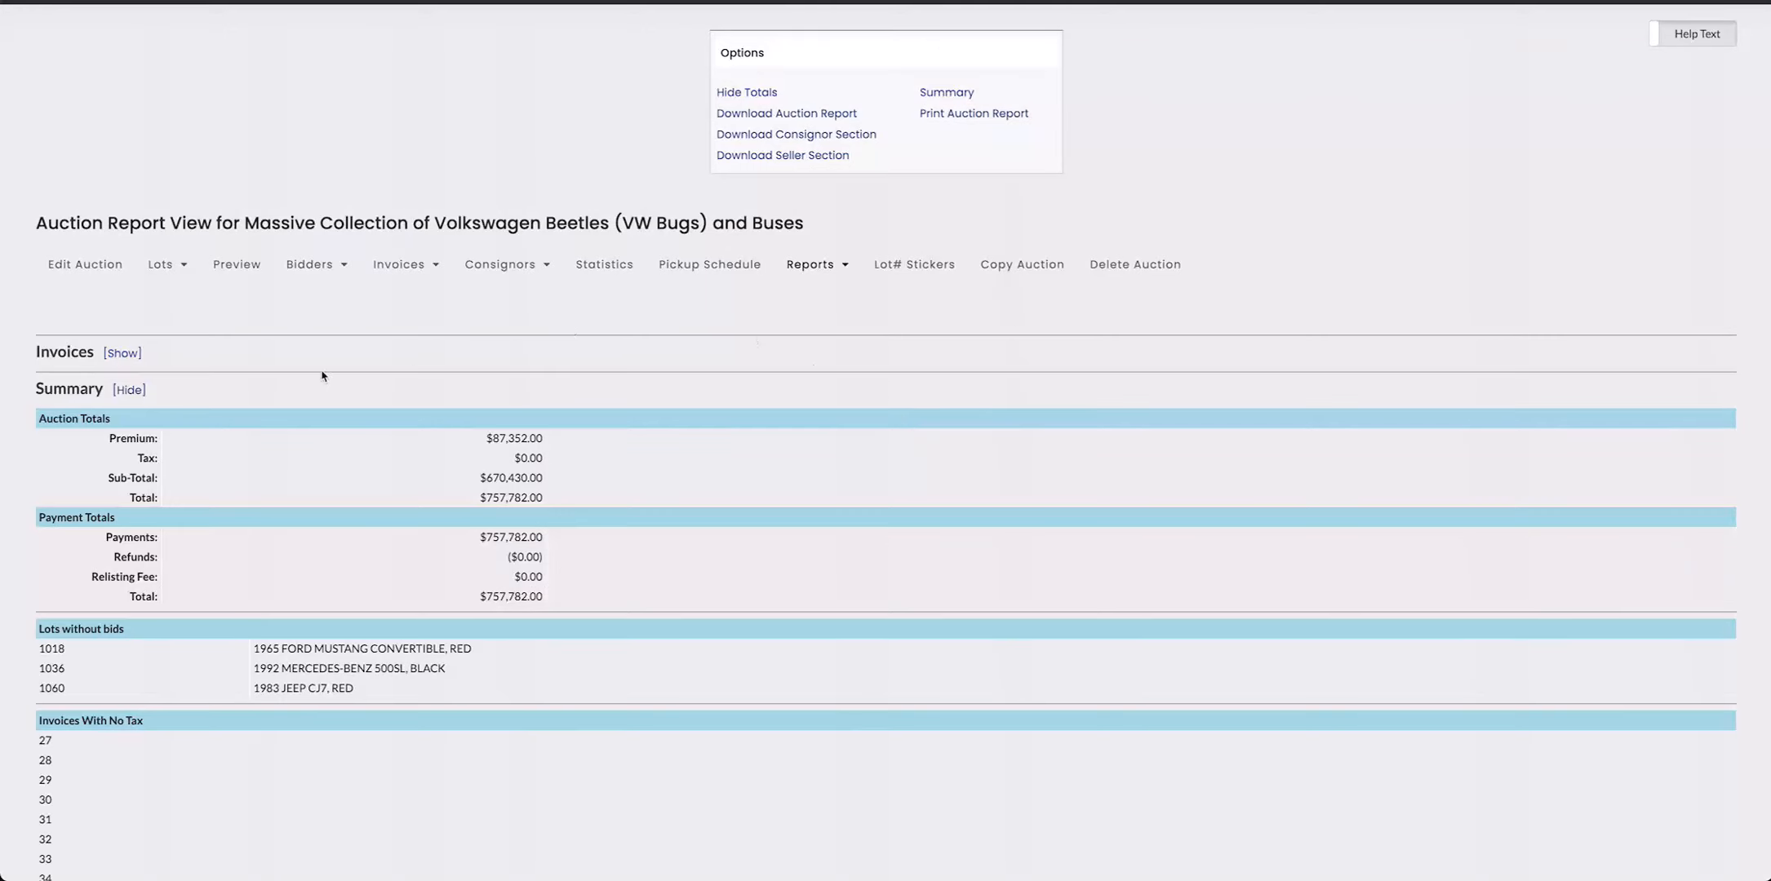
Collapse the Summary section and expand the Invoices section of the auction report.
left_click(130, 390)
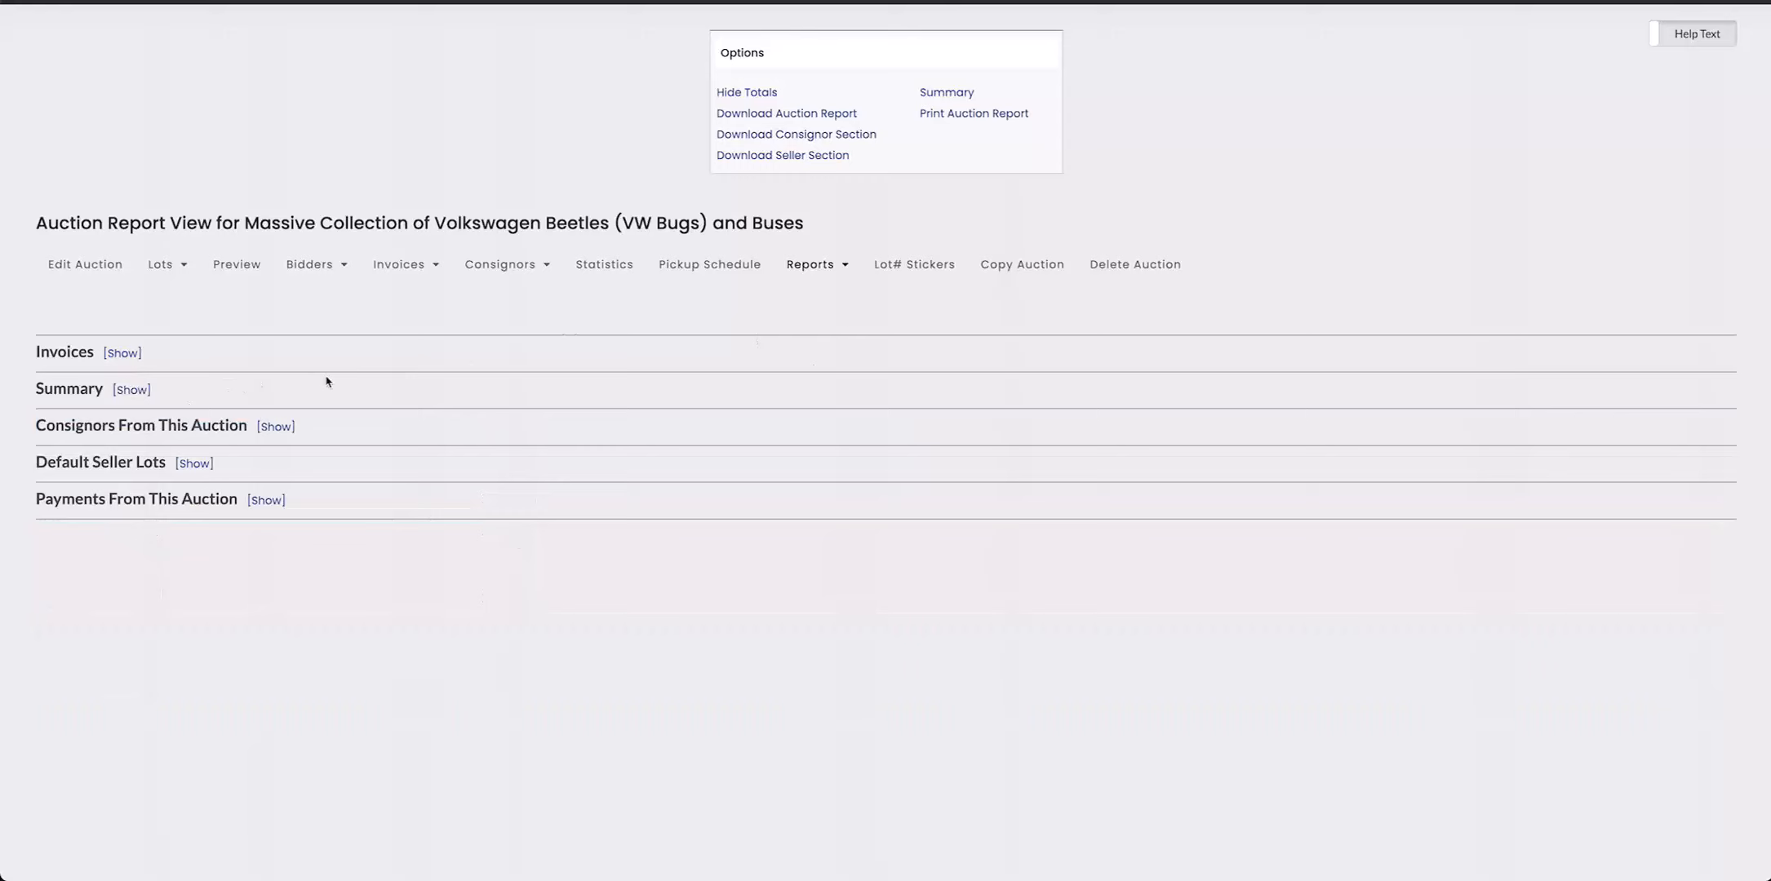
left_click(122, 354)
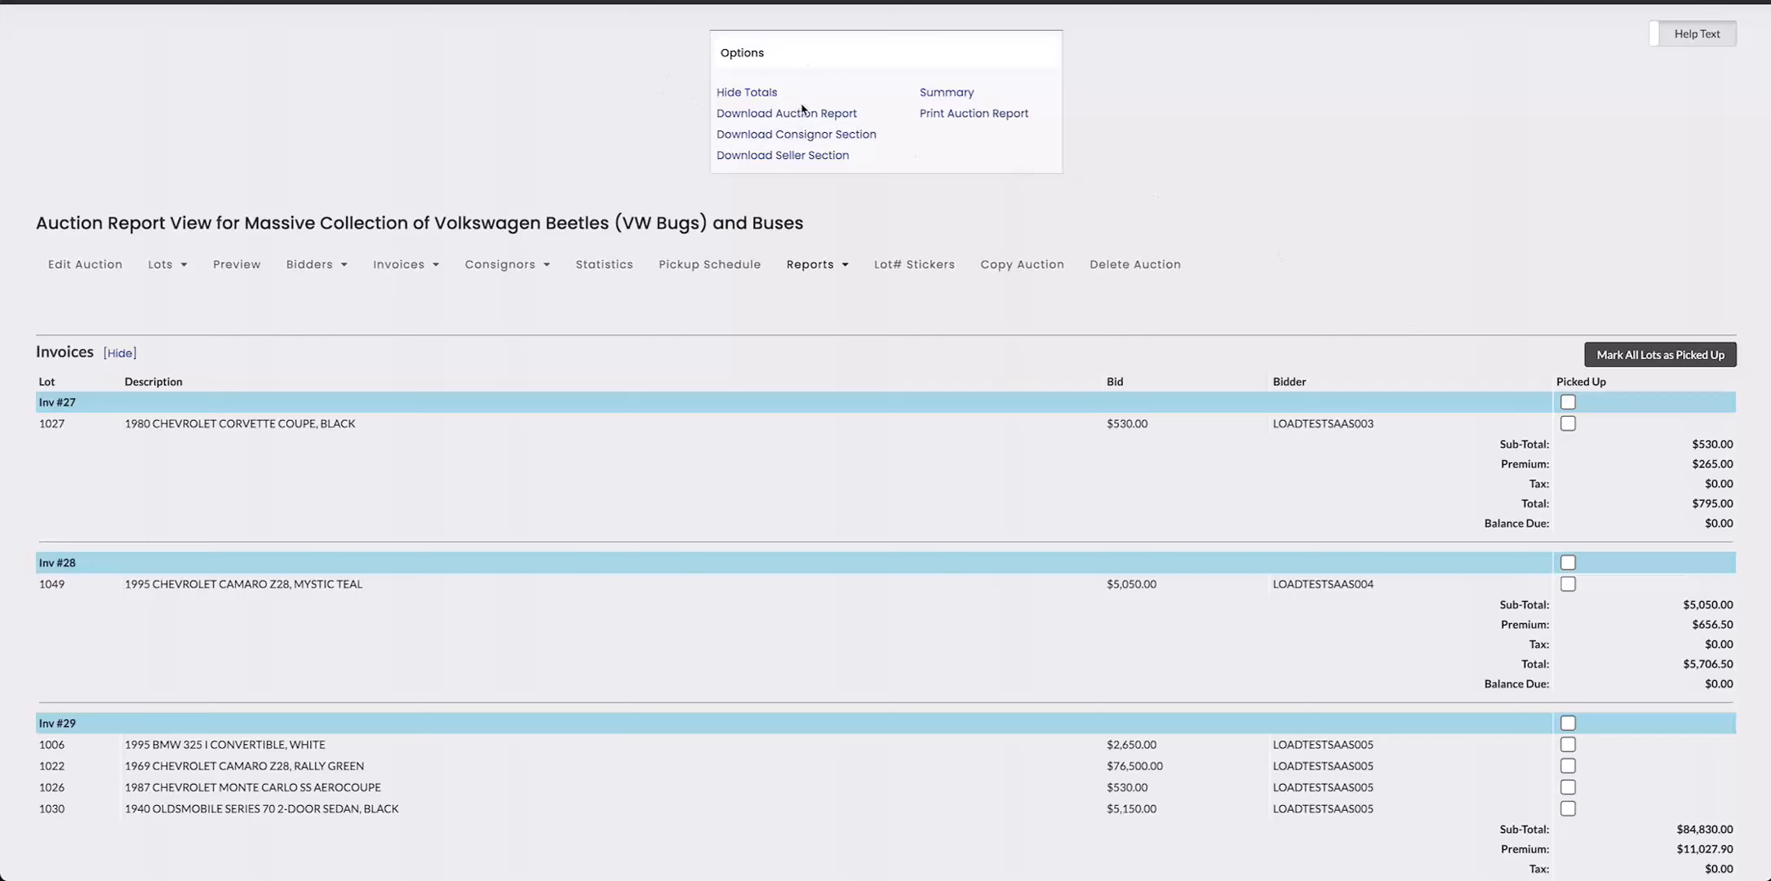
Hide the totals in the Invoices section and look through the shortened list of invoices and lots.
left_click(744, 94)
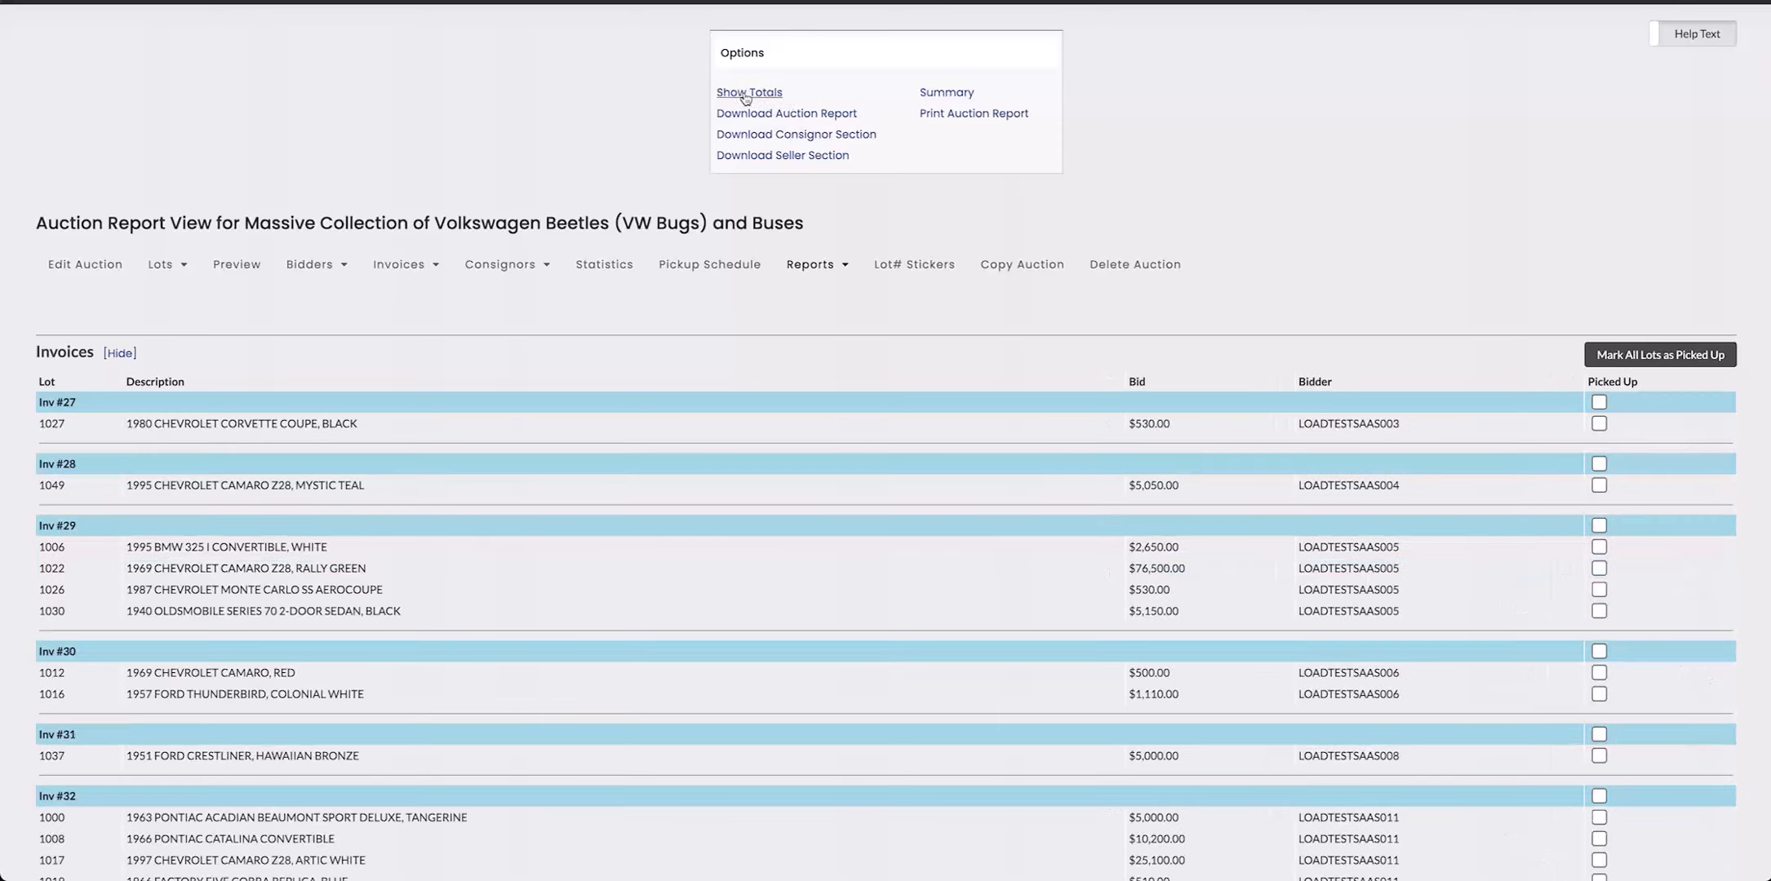
scroll(953, 426, "down", 1)
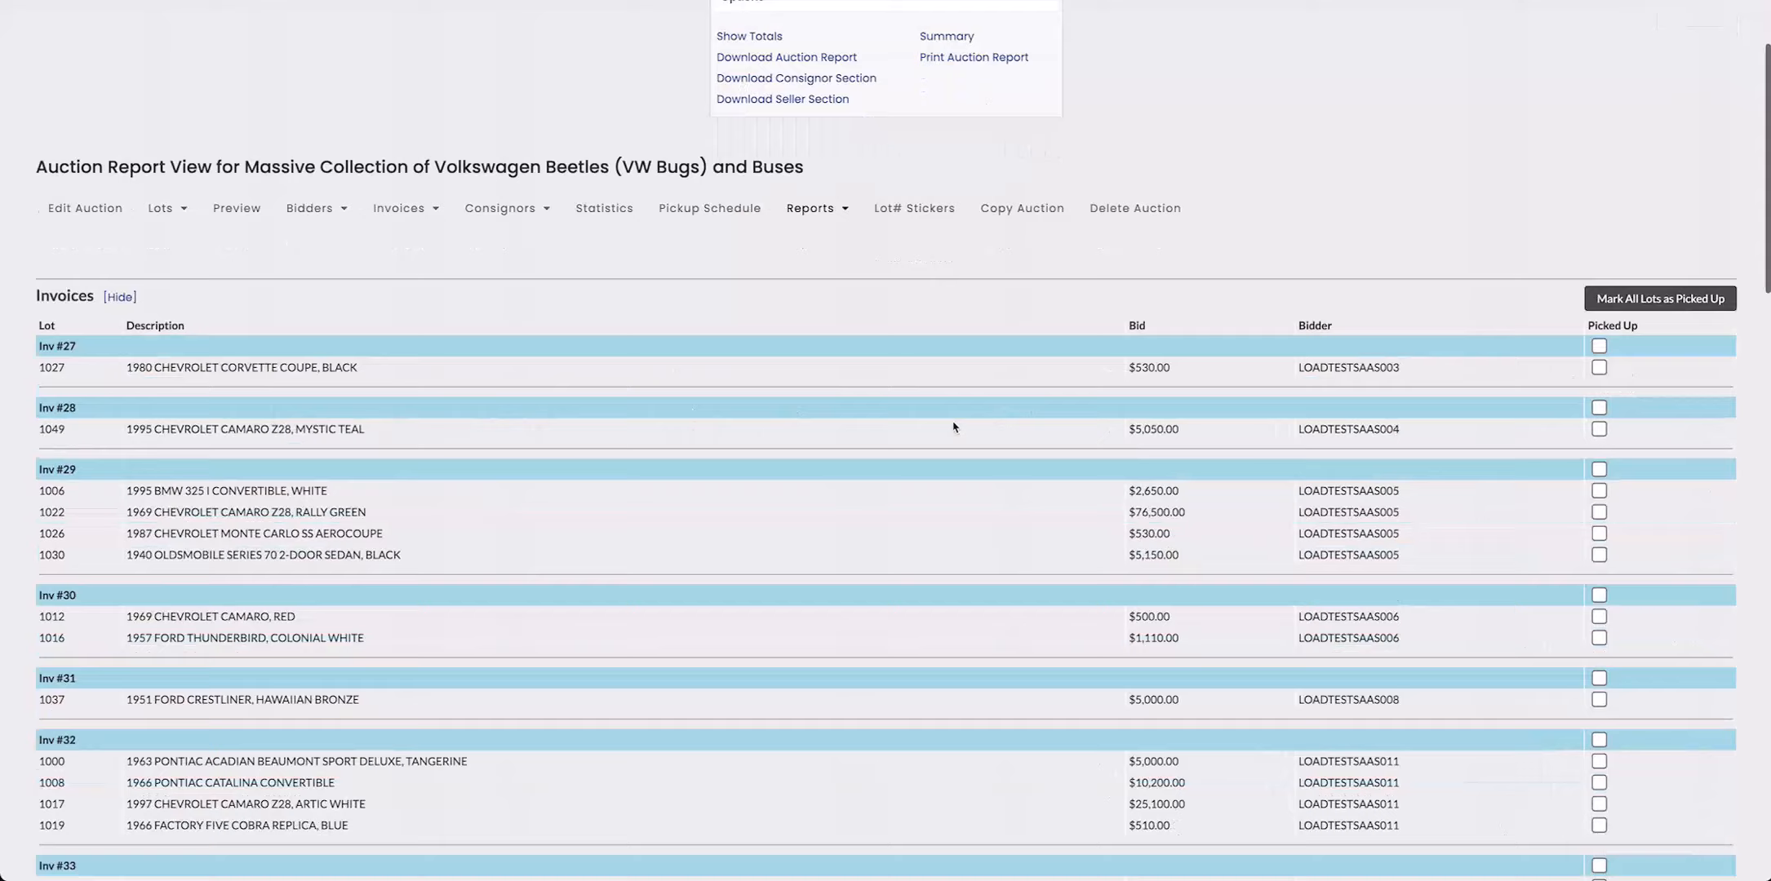
scroll(954, 427, "down", 10)
scroll(952, 422, "up", 8)
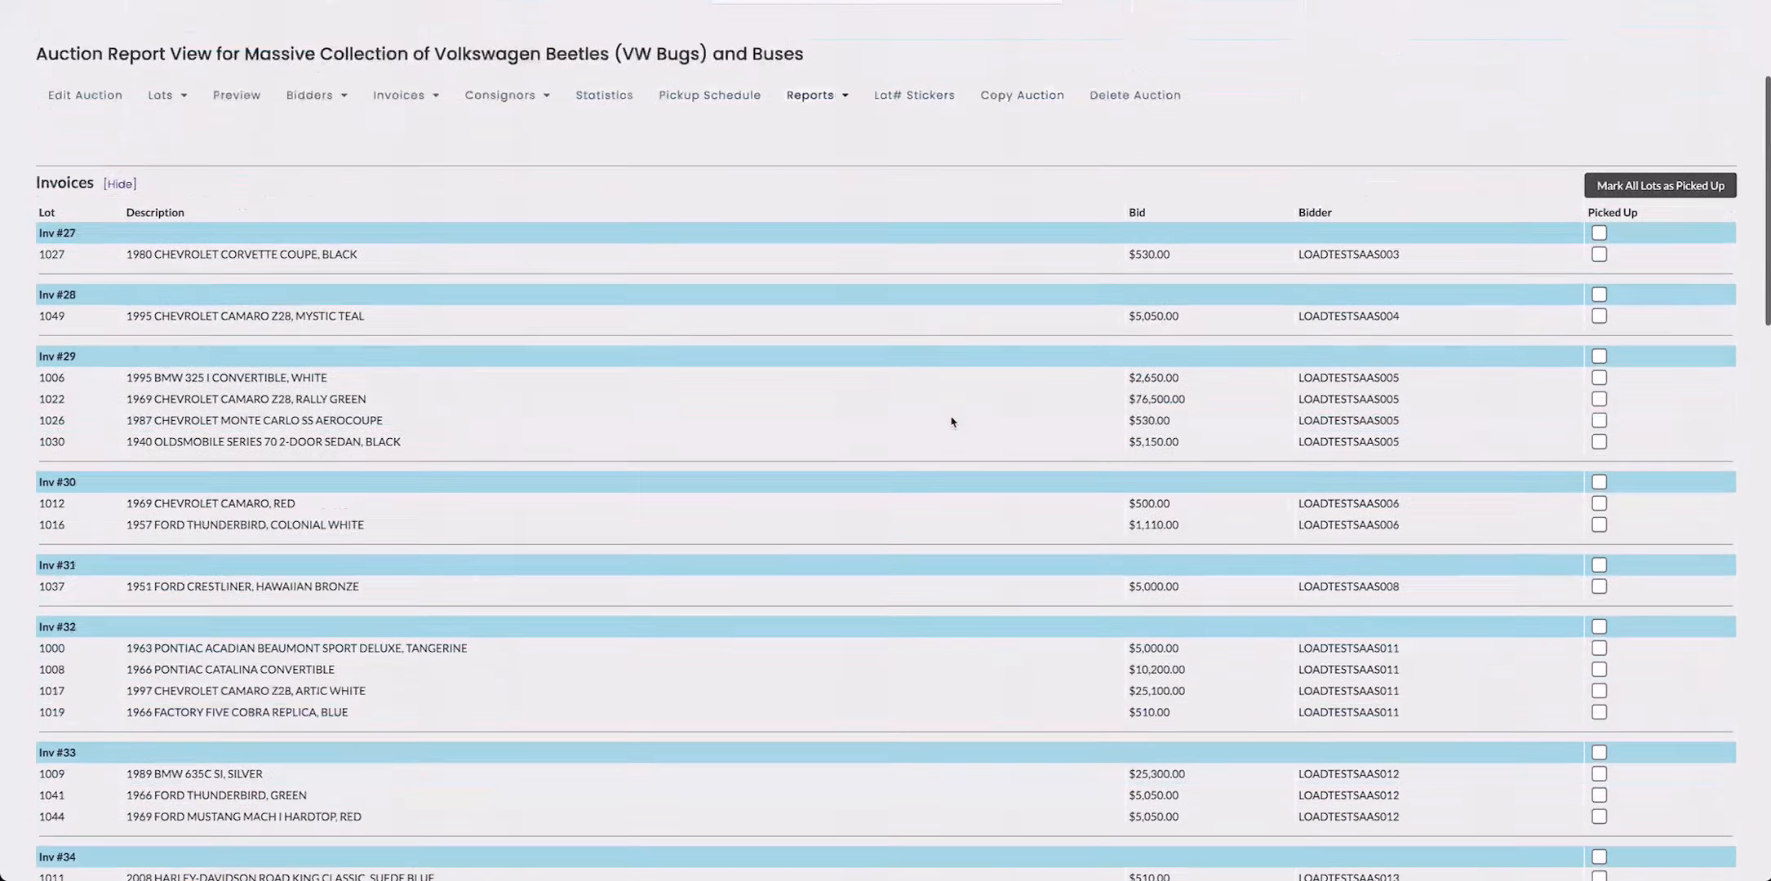
scroll(951, 422, "up", 3)
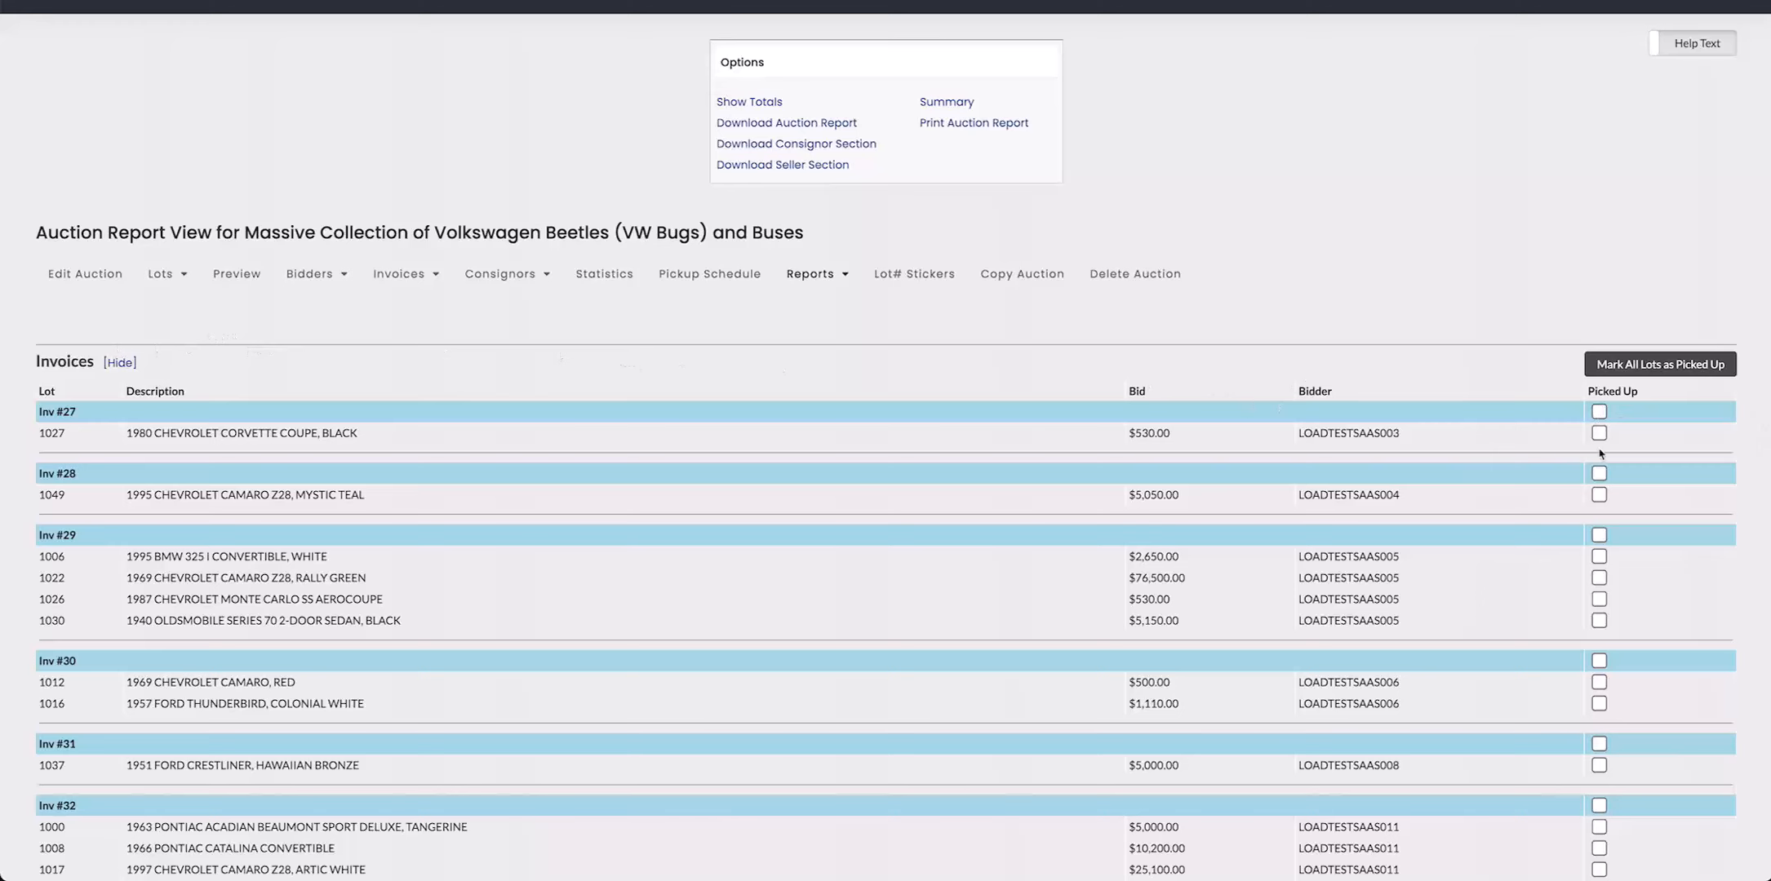
Try marking invoice 27 and its lot 1027 as picked up, and clear the marks again.
scroll(1565, 560, "down", 2)
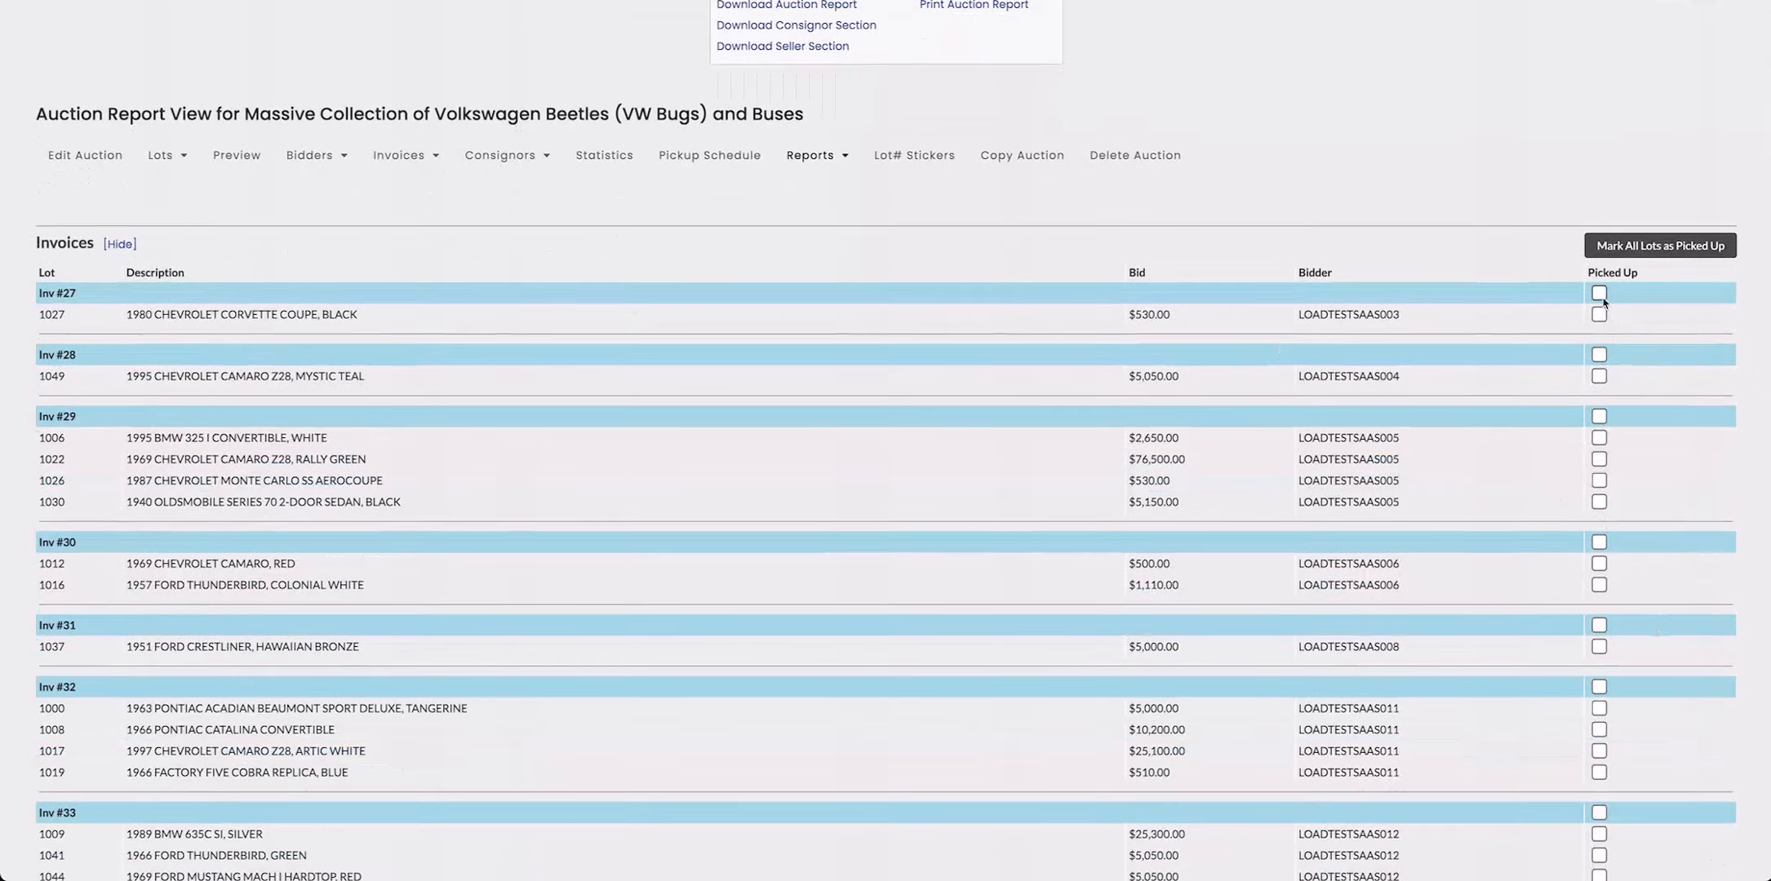
left_click(1598, 292)
left_click(1599, 314)
left_click(1600, 293)
left_click(1599, 293)
left_click(1600, 293)
Try marking lots 1026, 1022 and 1006 of invoice 29 as picked up individually, and clear the marks again.
left_click(1599, 481)
left_click(1600, 459)
left_click(1599, 439)
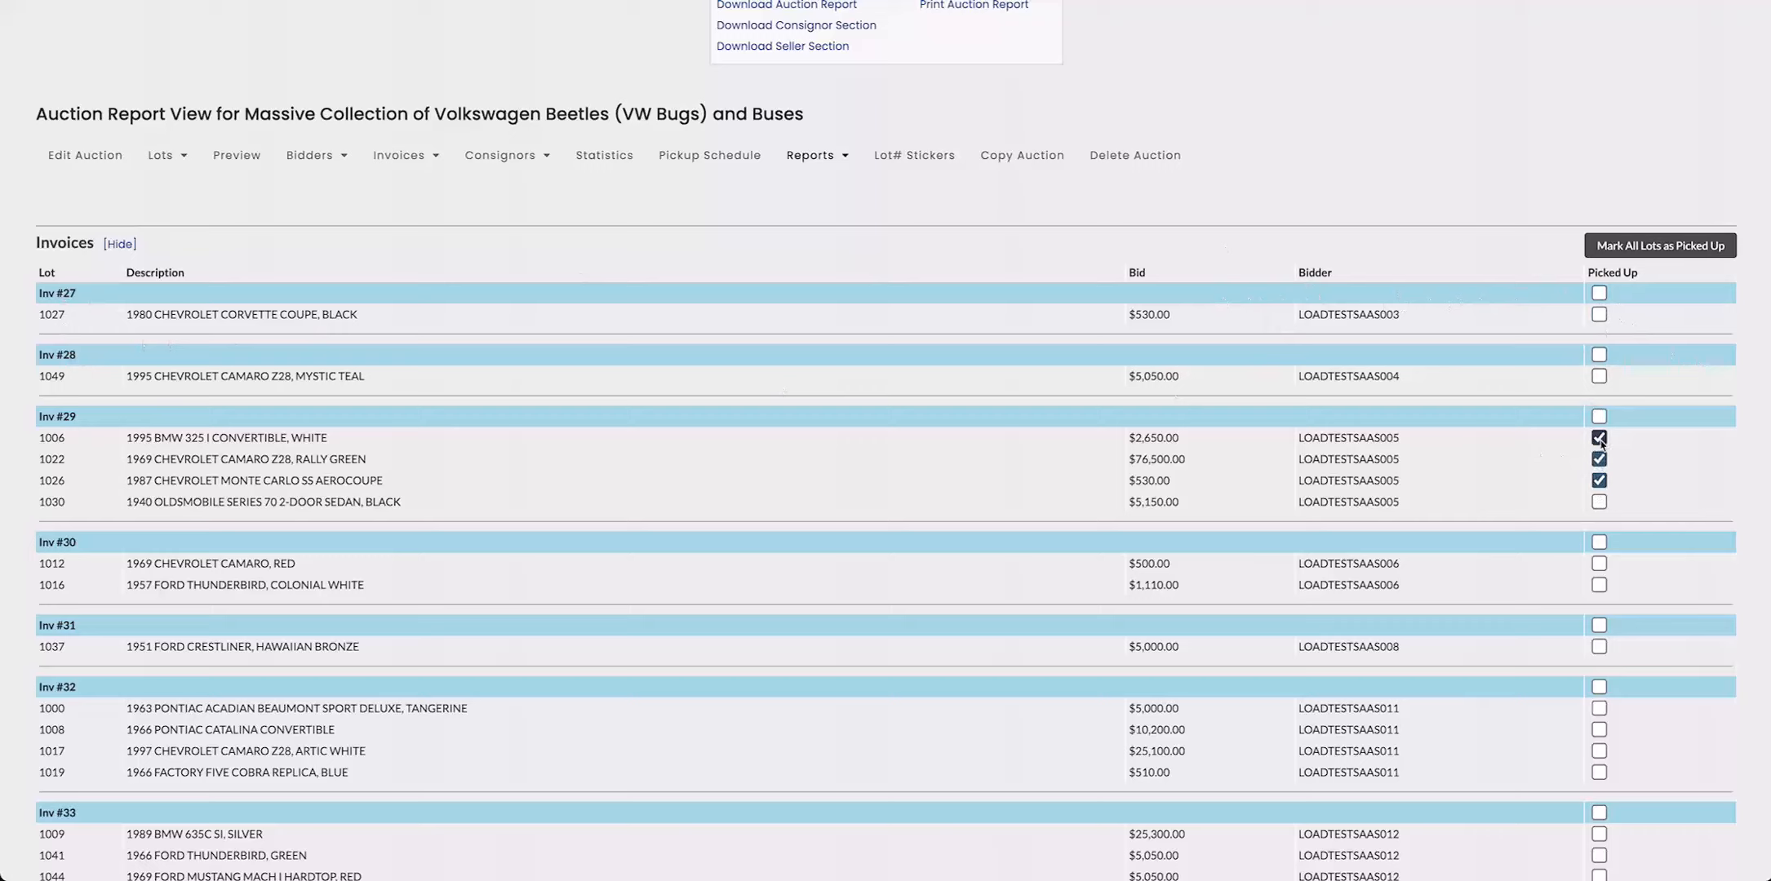
left_click(1598, 481)
left_click(1599, 459)
left_click(1599, 438)
Collapse the Invoices section and expand the Summary section to view the auction and payment totals.
left_click(1630, 254)
left_click(120, 244)
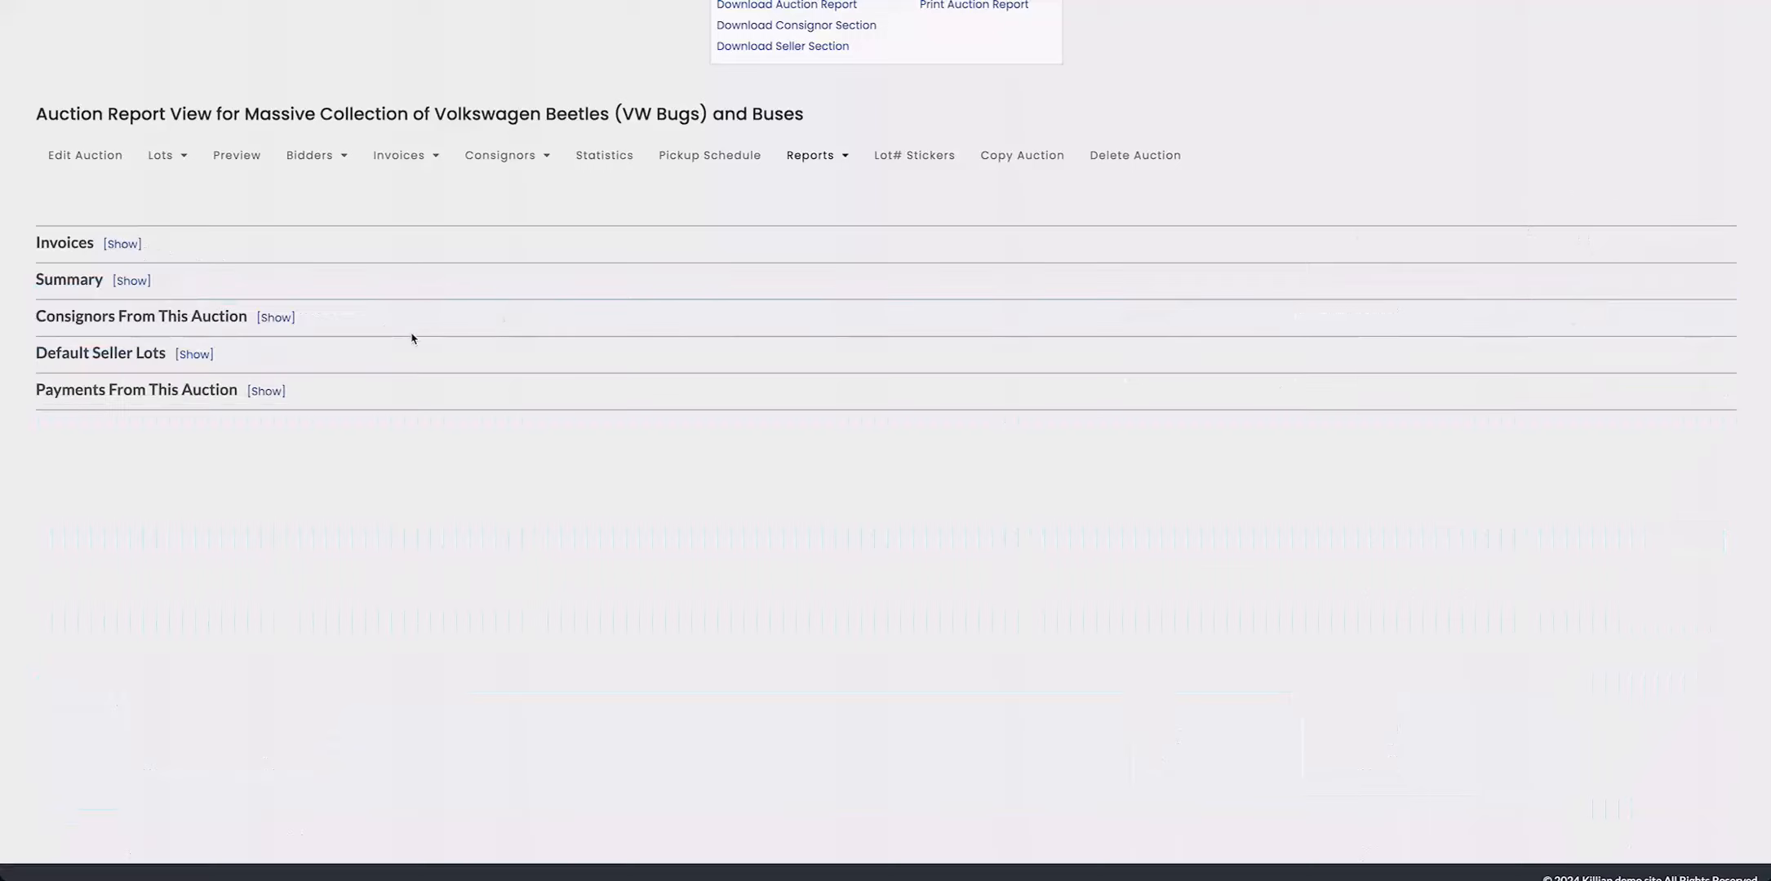
left_click(131, 281)
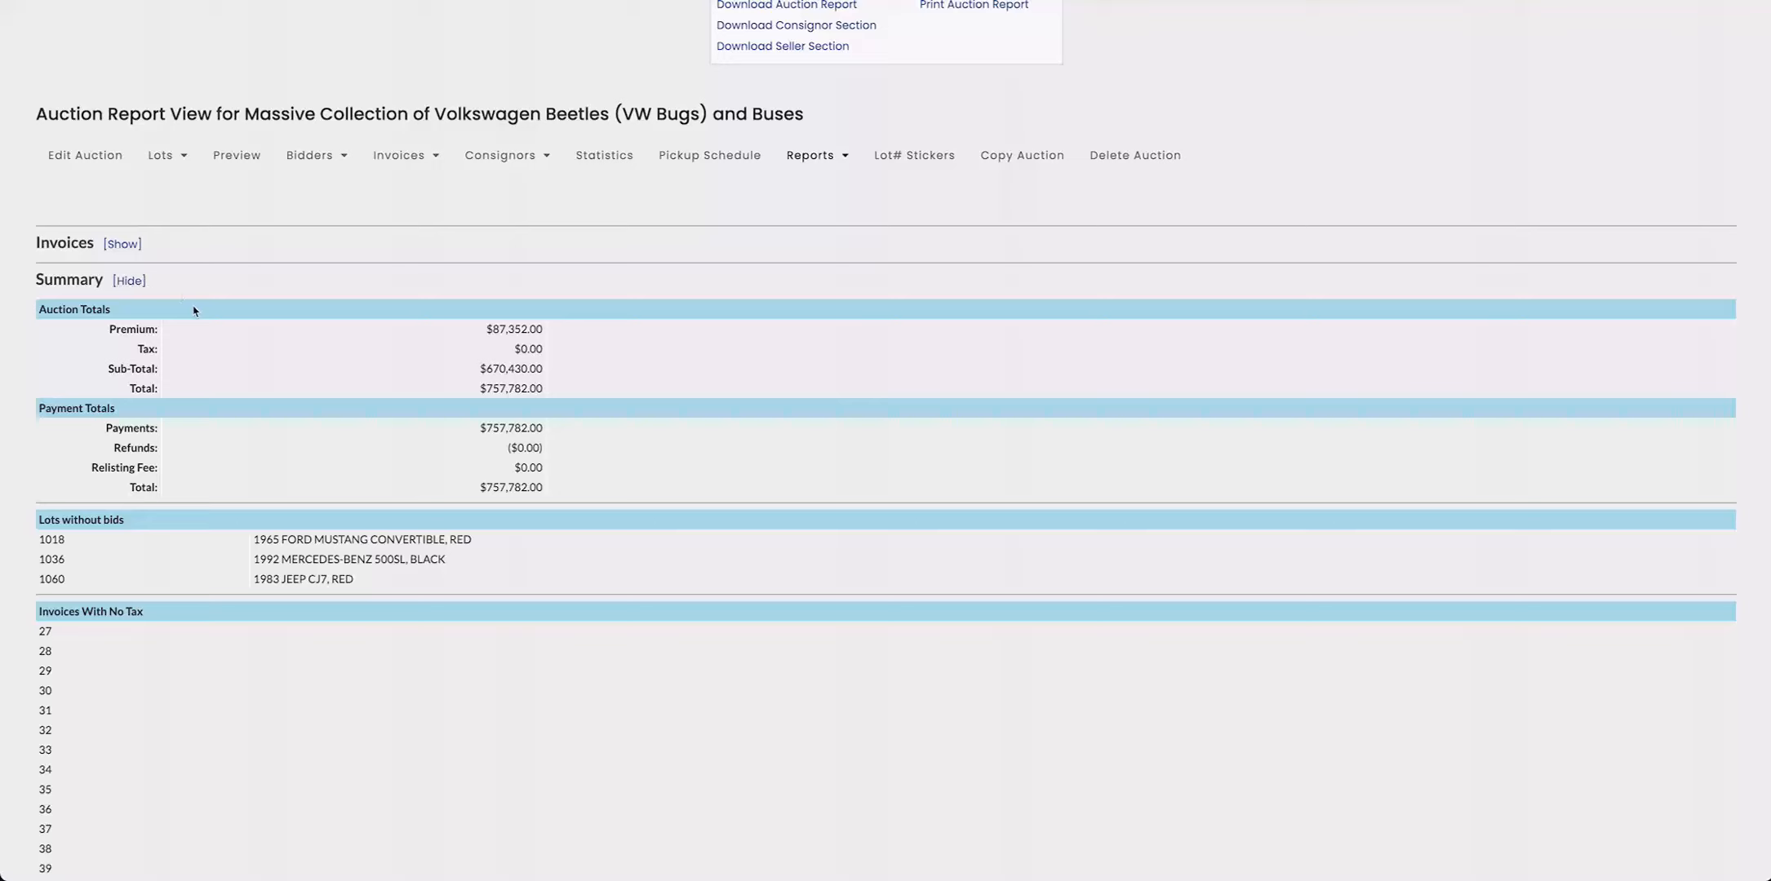
Look through the Summary section's payment totals, lots without bids and invoices with no tax, and collapse the section.
scroll(237, 344, "down", 1)
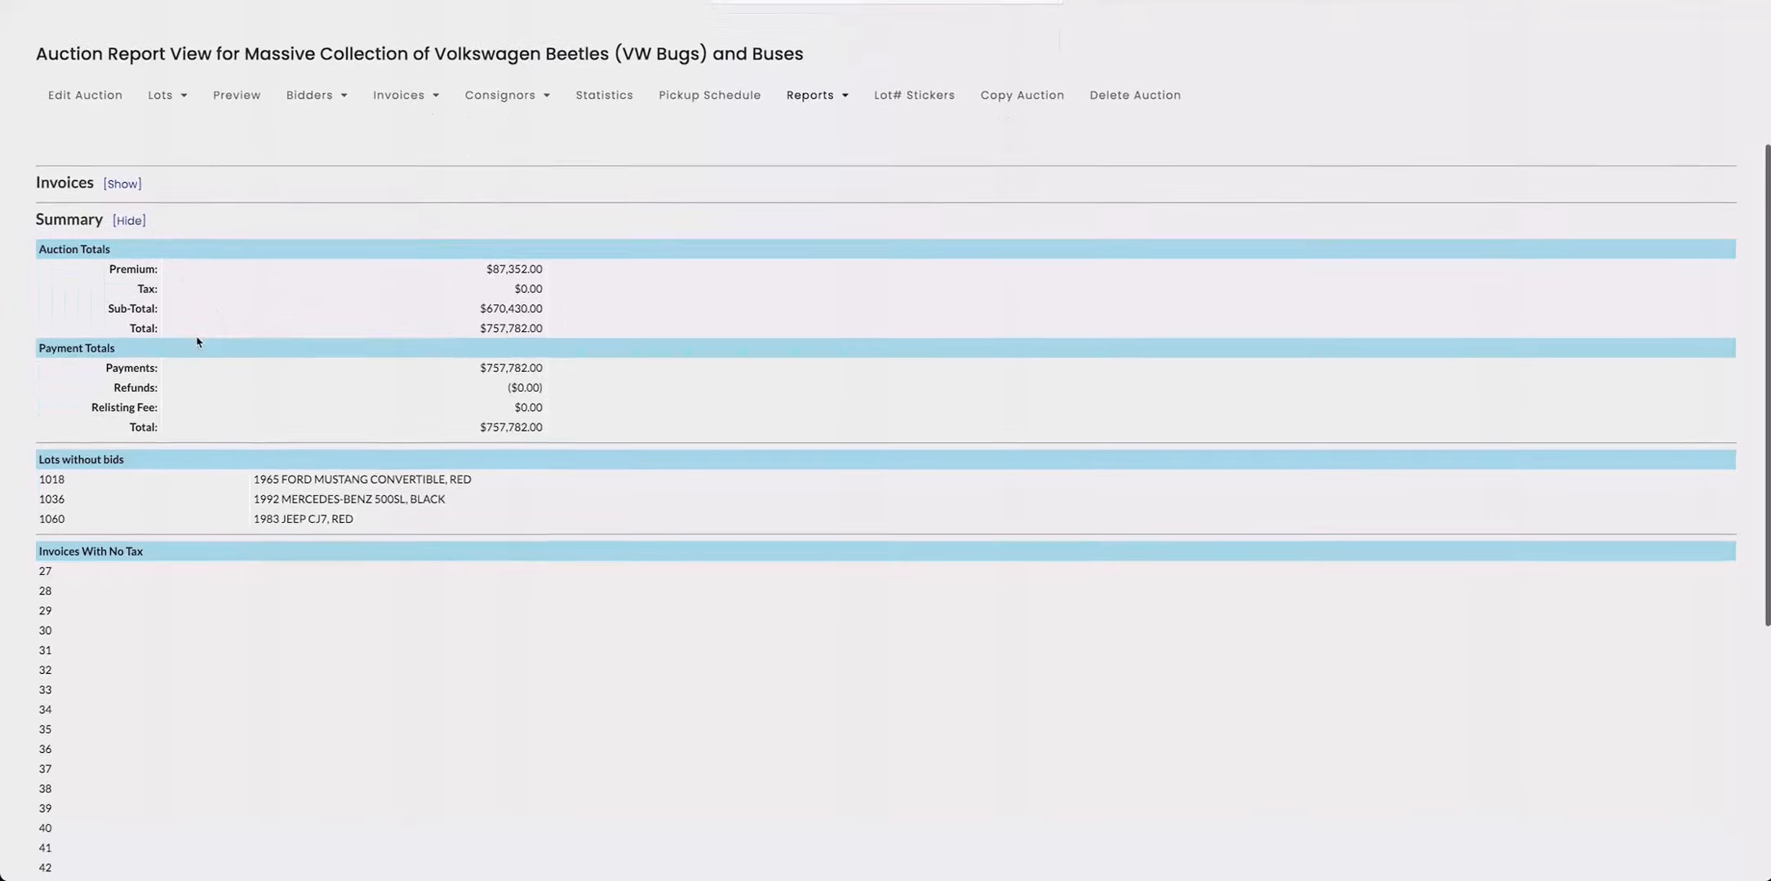
scroll(535, 380, "down", 1)
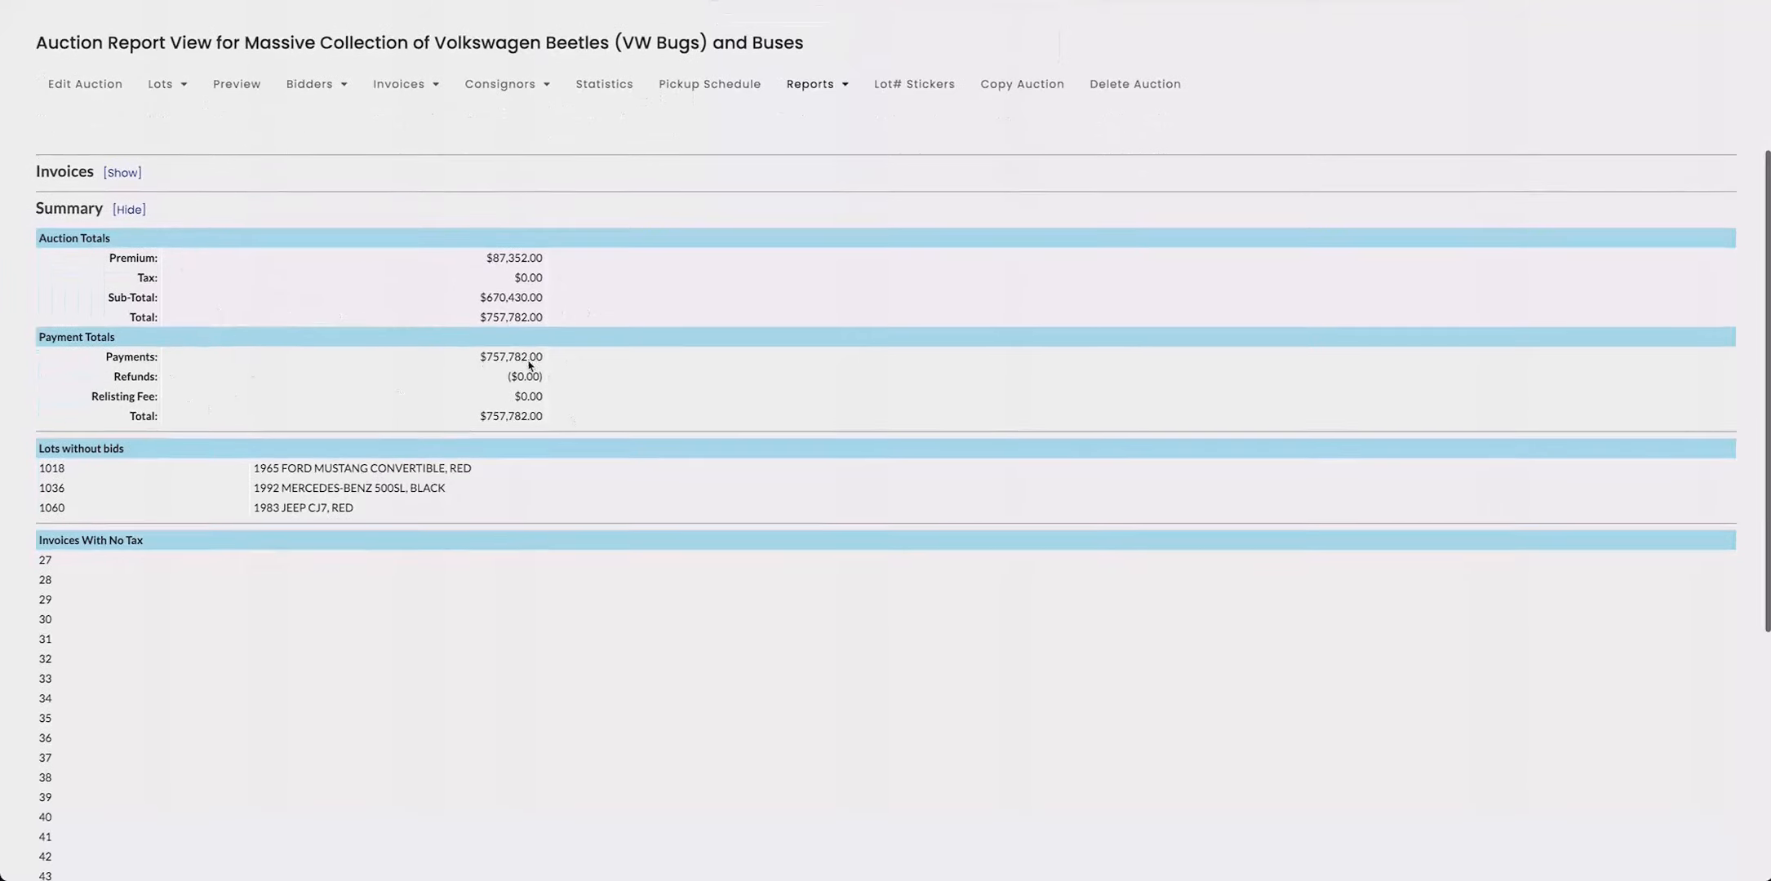
scroll(217, 391, "down", 2)
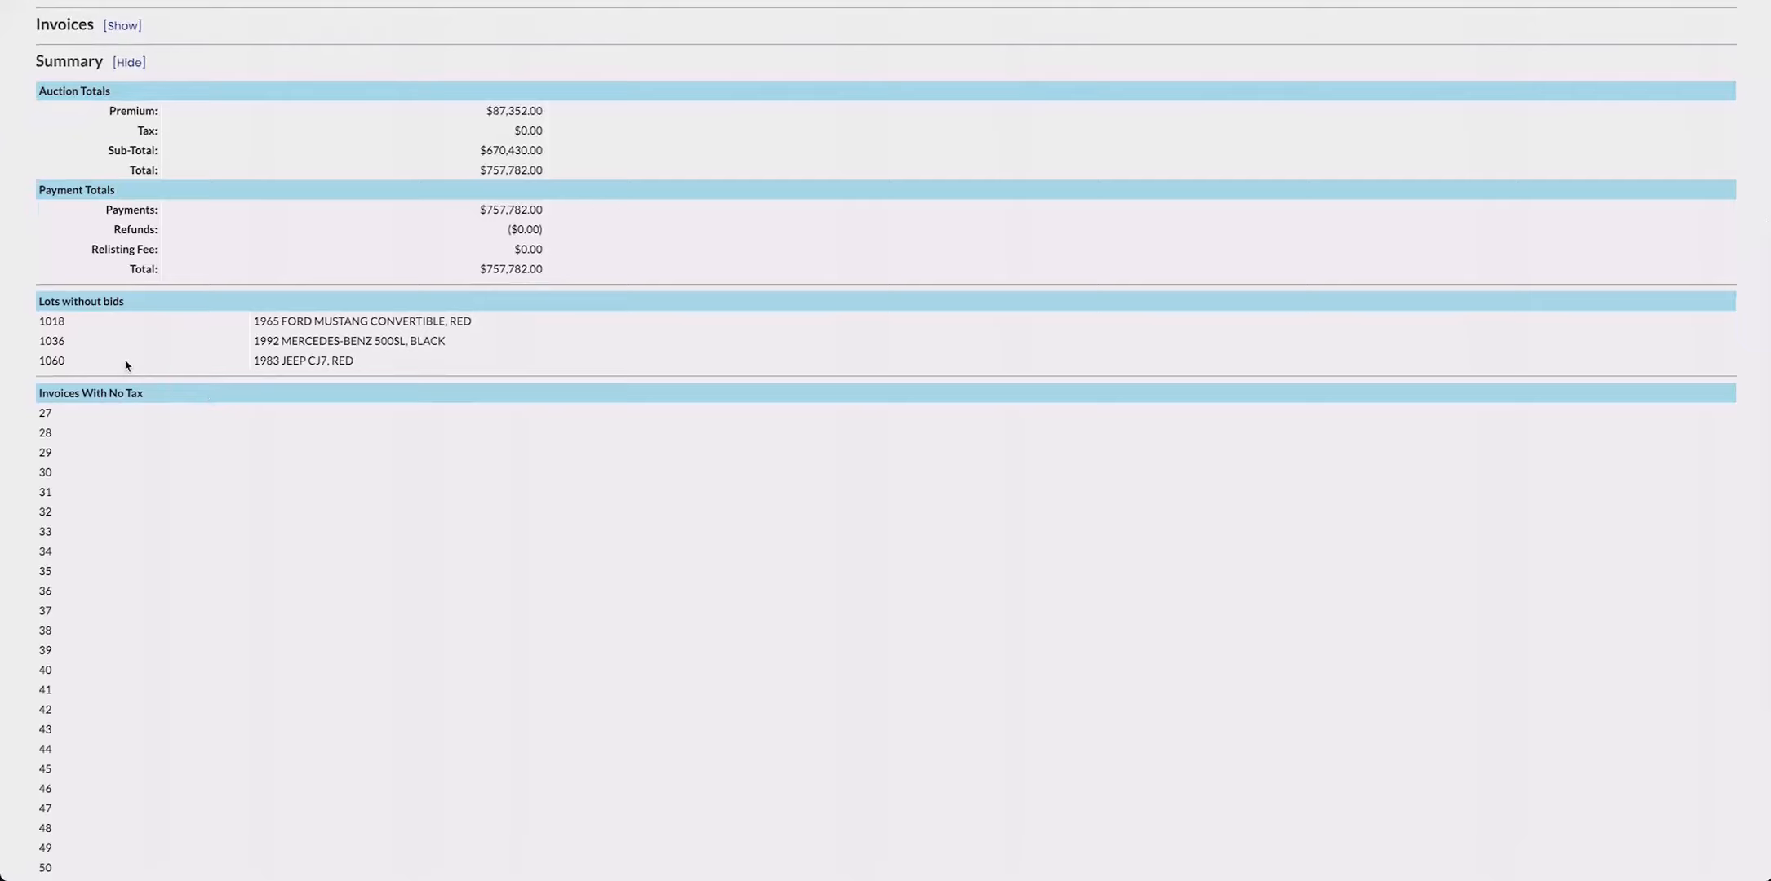
scroll(173, 470, "down", 3)
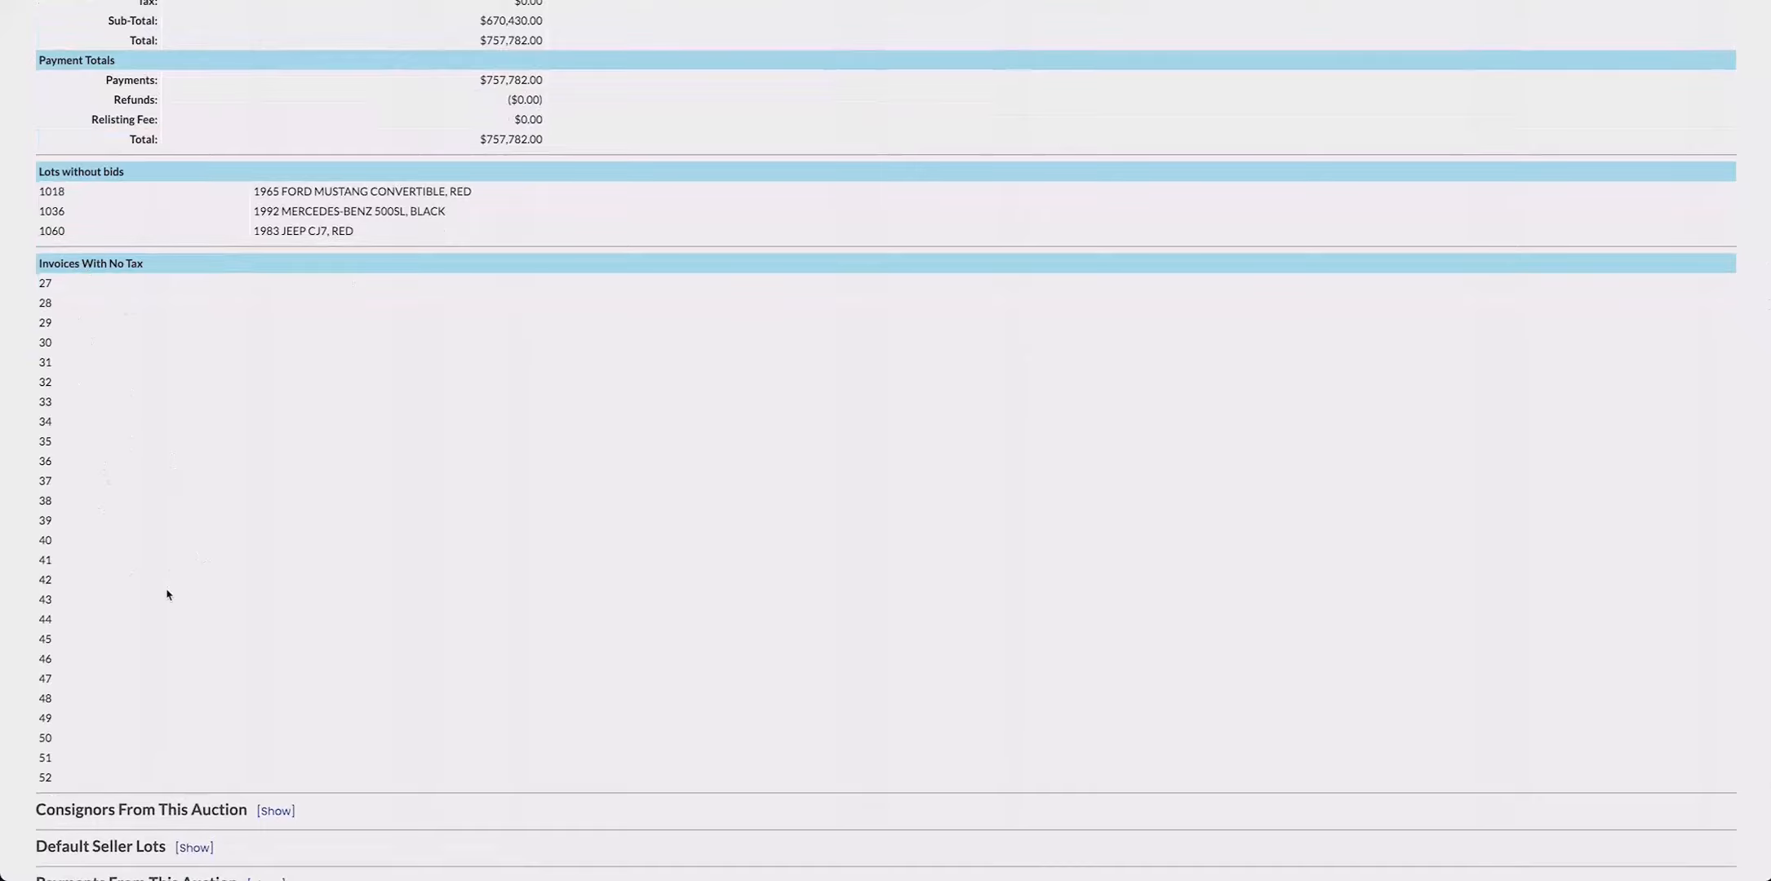
scroll(168, 599, "up", 5)
scroll(192, 616, "down", 3)
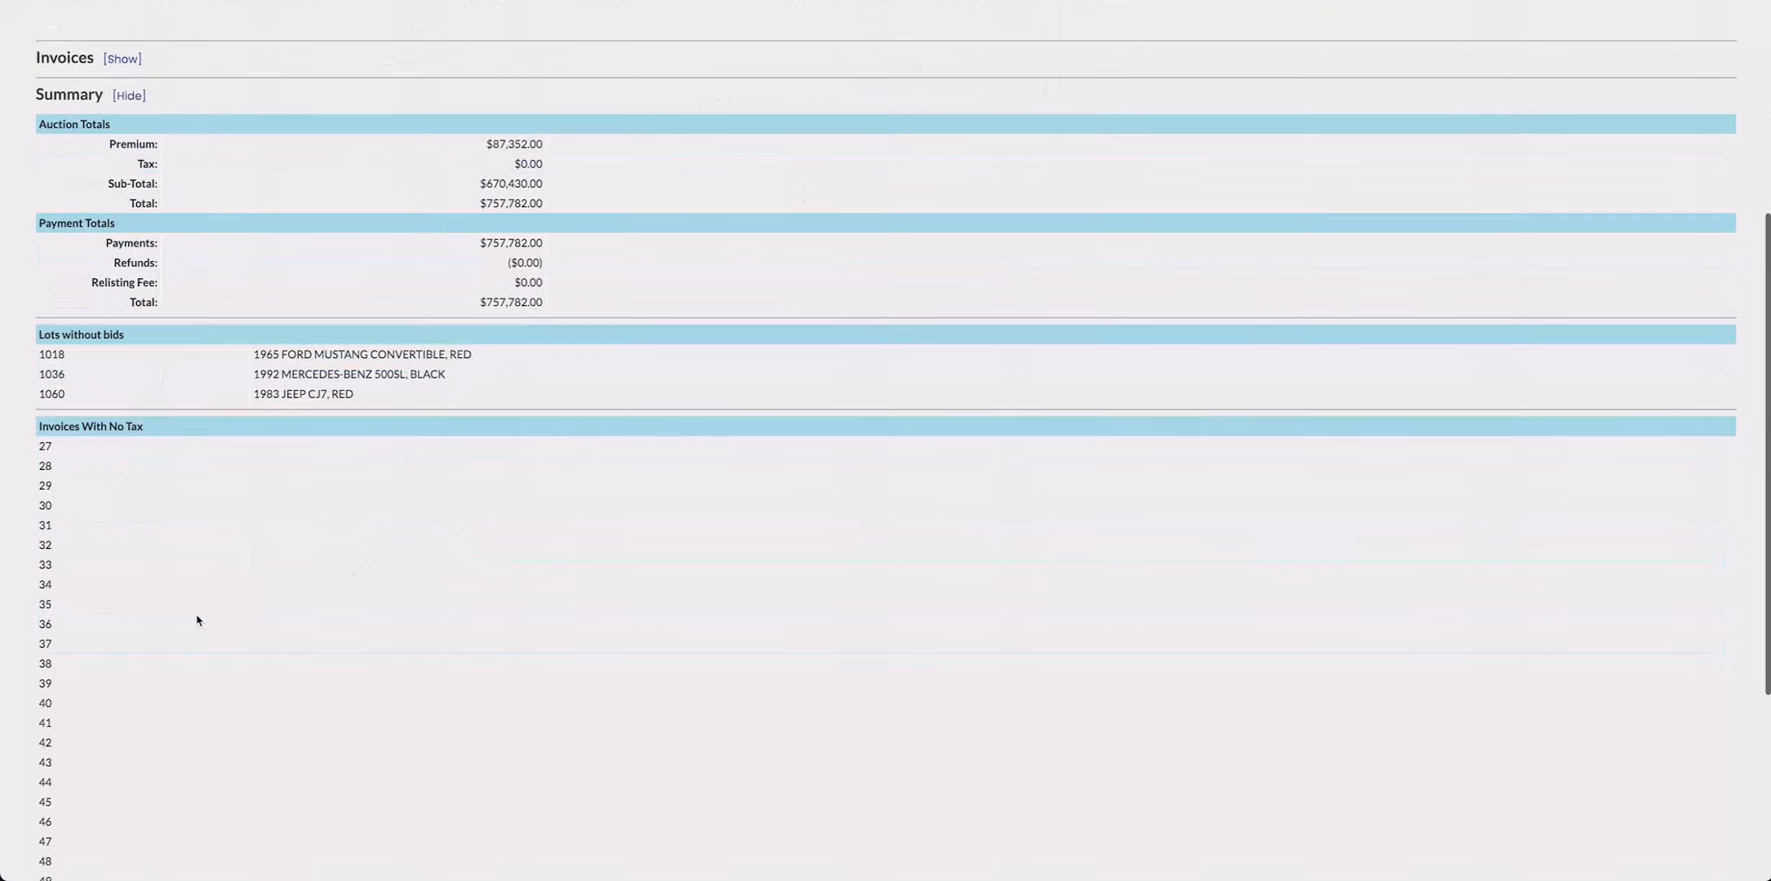
scroll(197, 620, "down", 3)
scroll(196, 620, "up", 1)
scroll(197, 620, "up", 5)
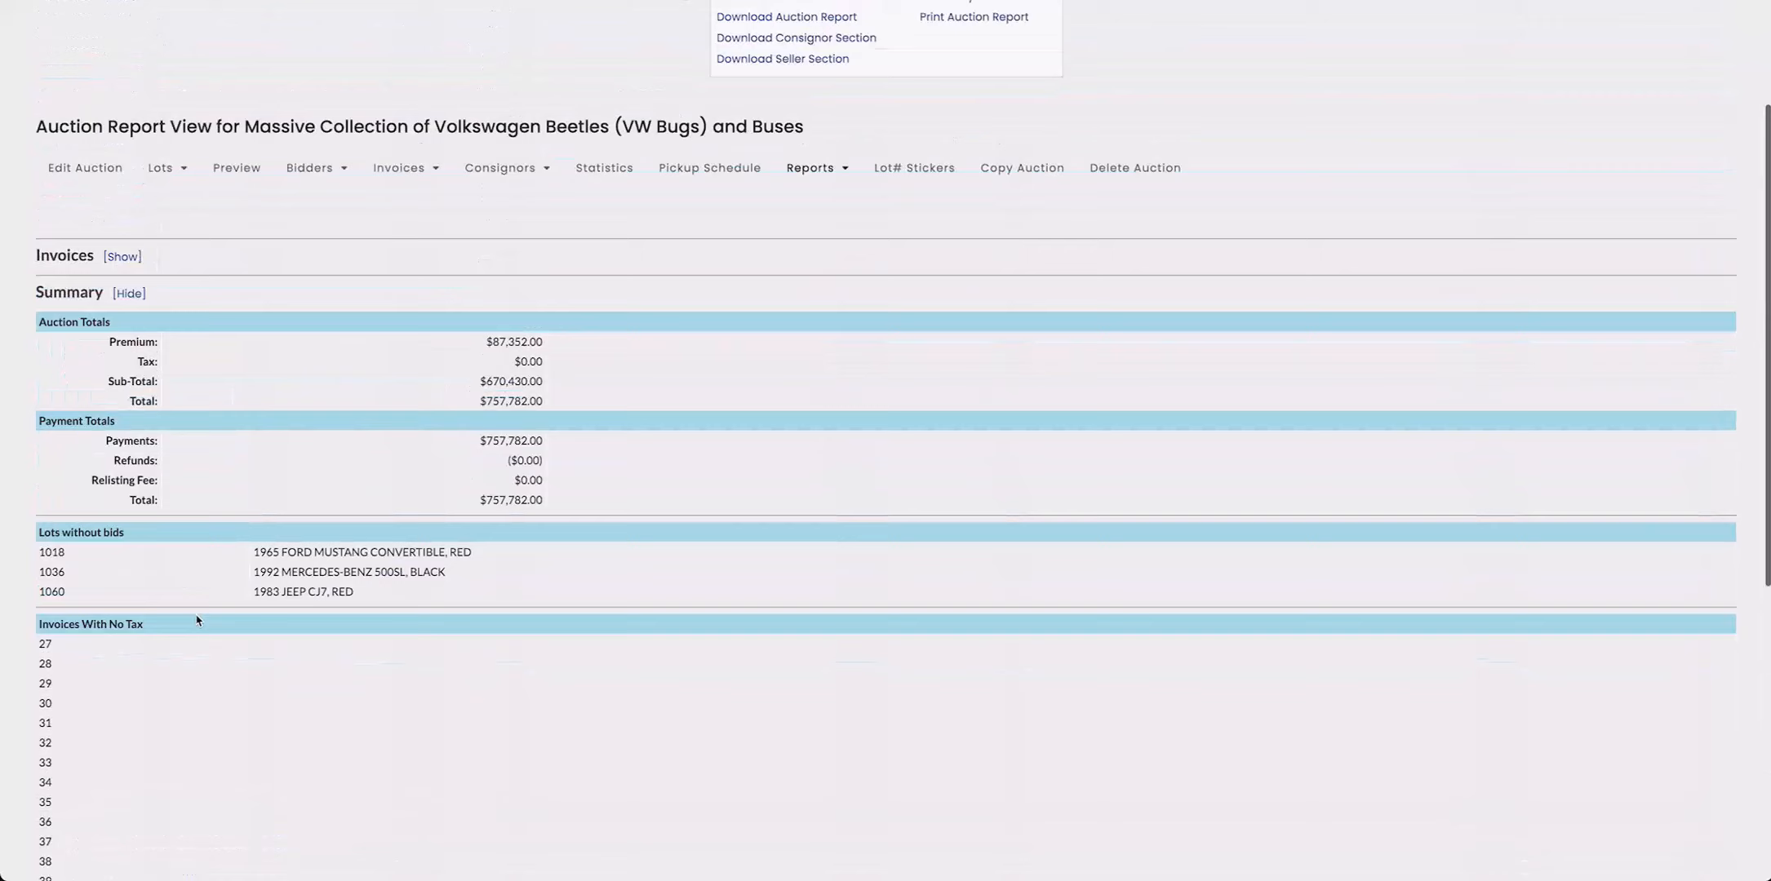
left_click(122, 297)
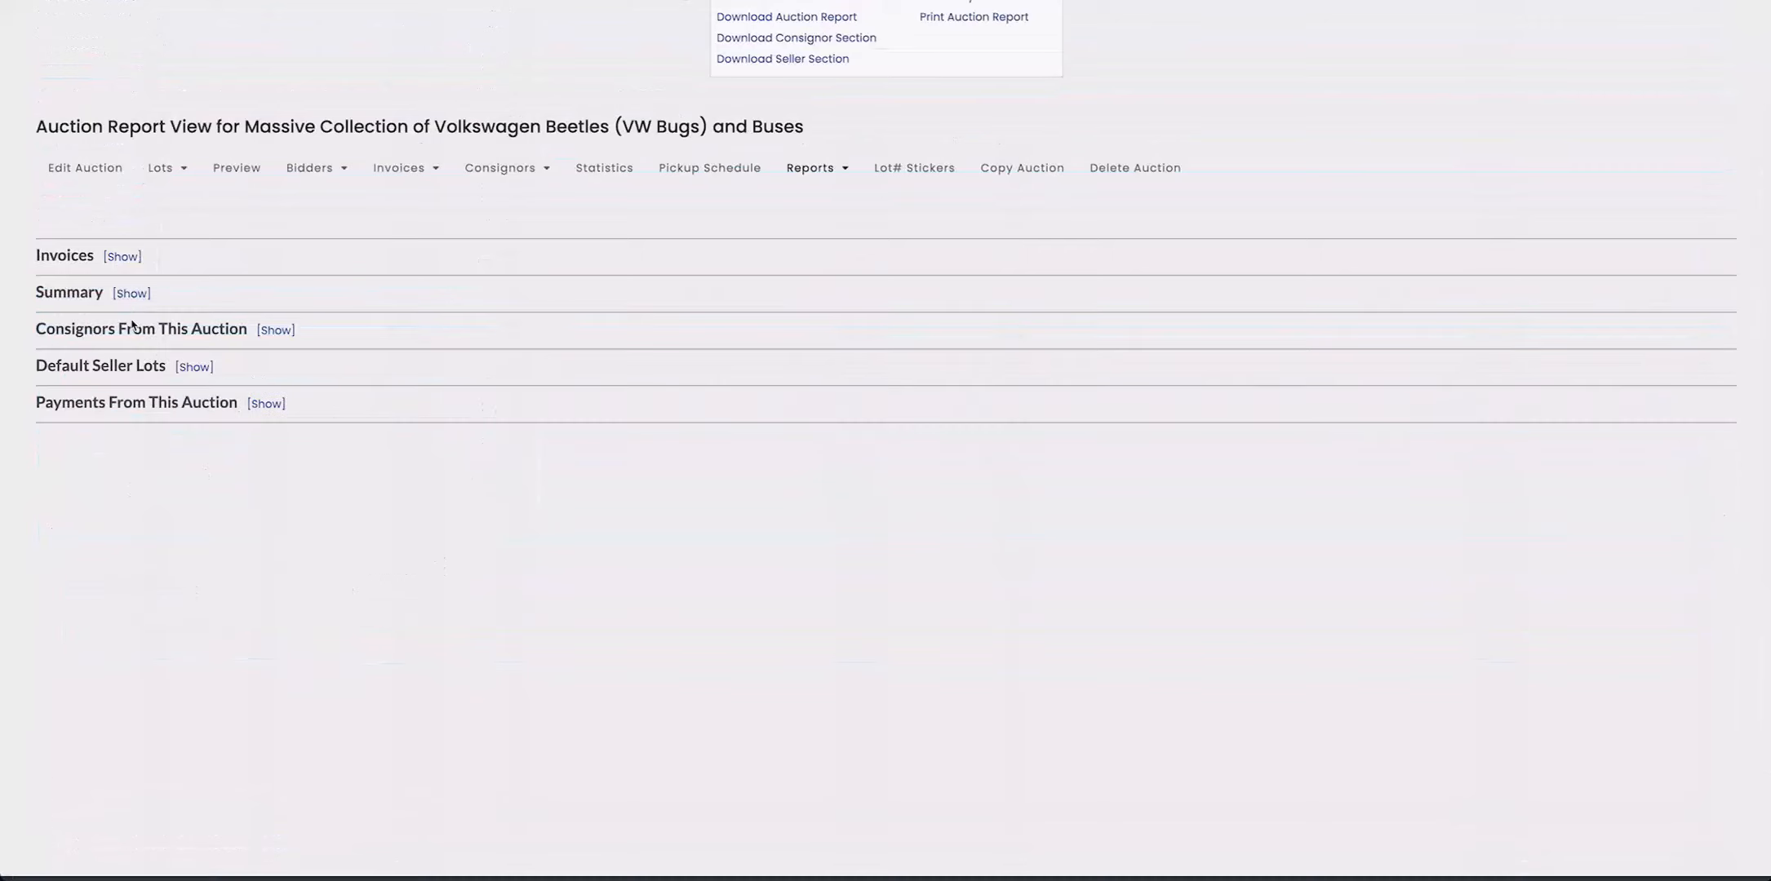
Expand Consignors From This Auction, apply a 12.00% commission to all lots of the listed consignor, and close the commission form.
left_click(265, 333)
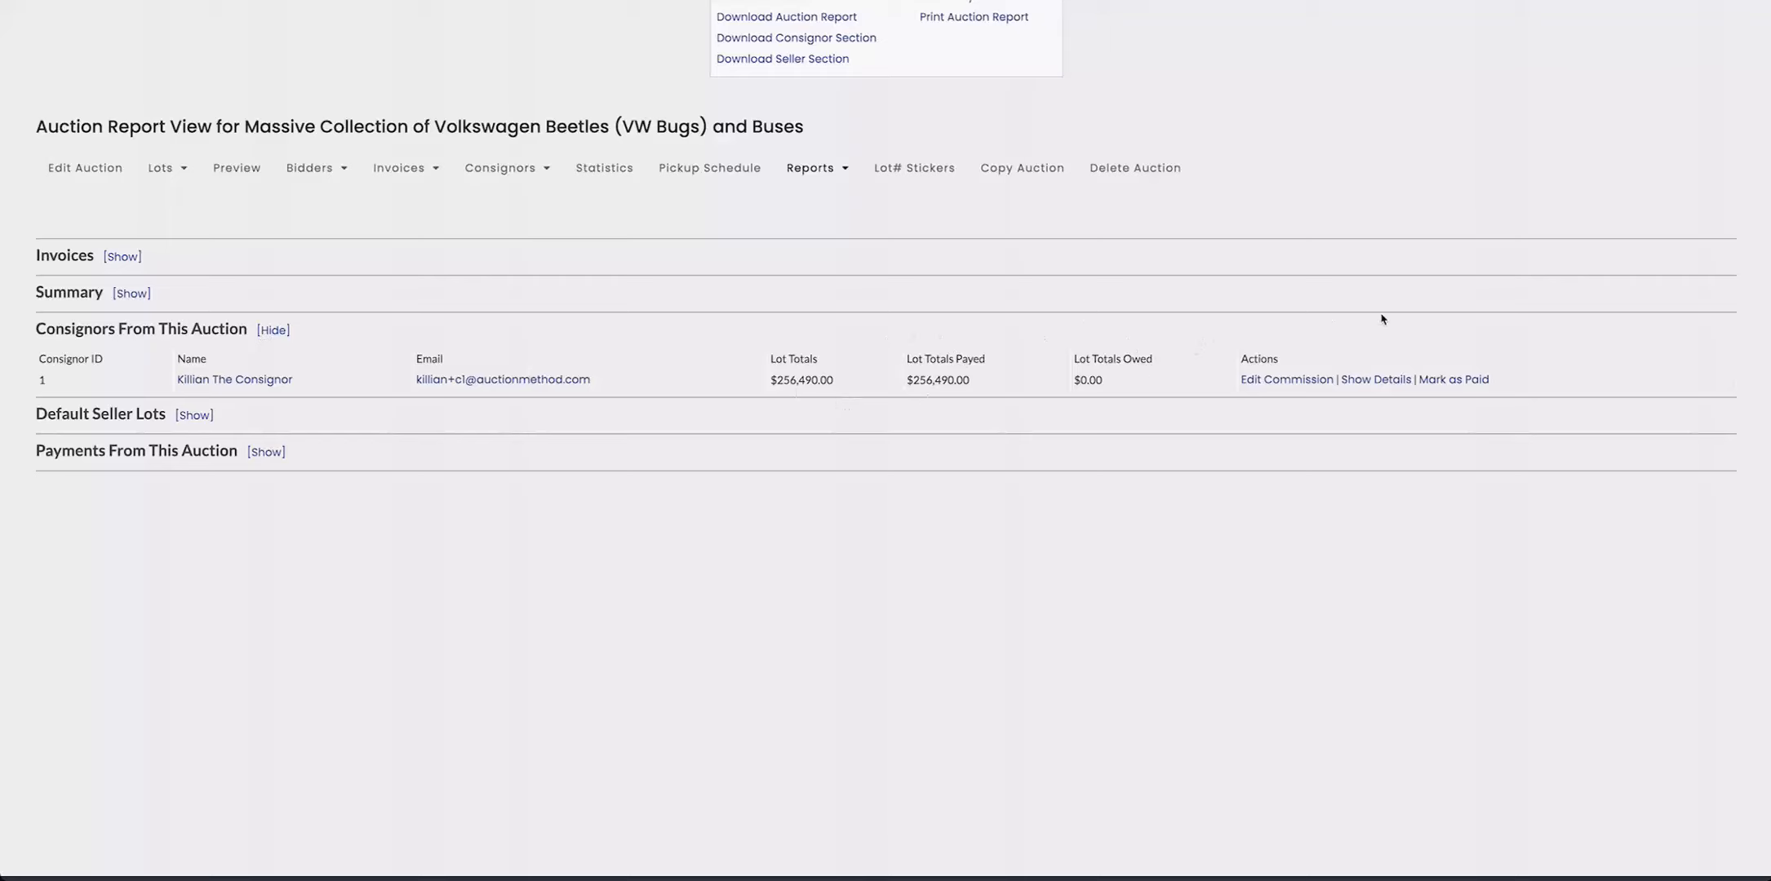
left_click(1303, 381)
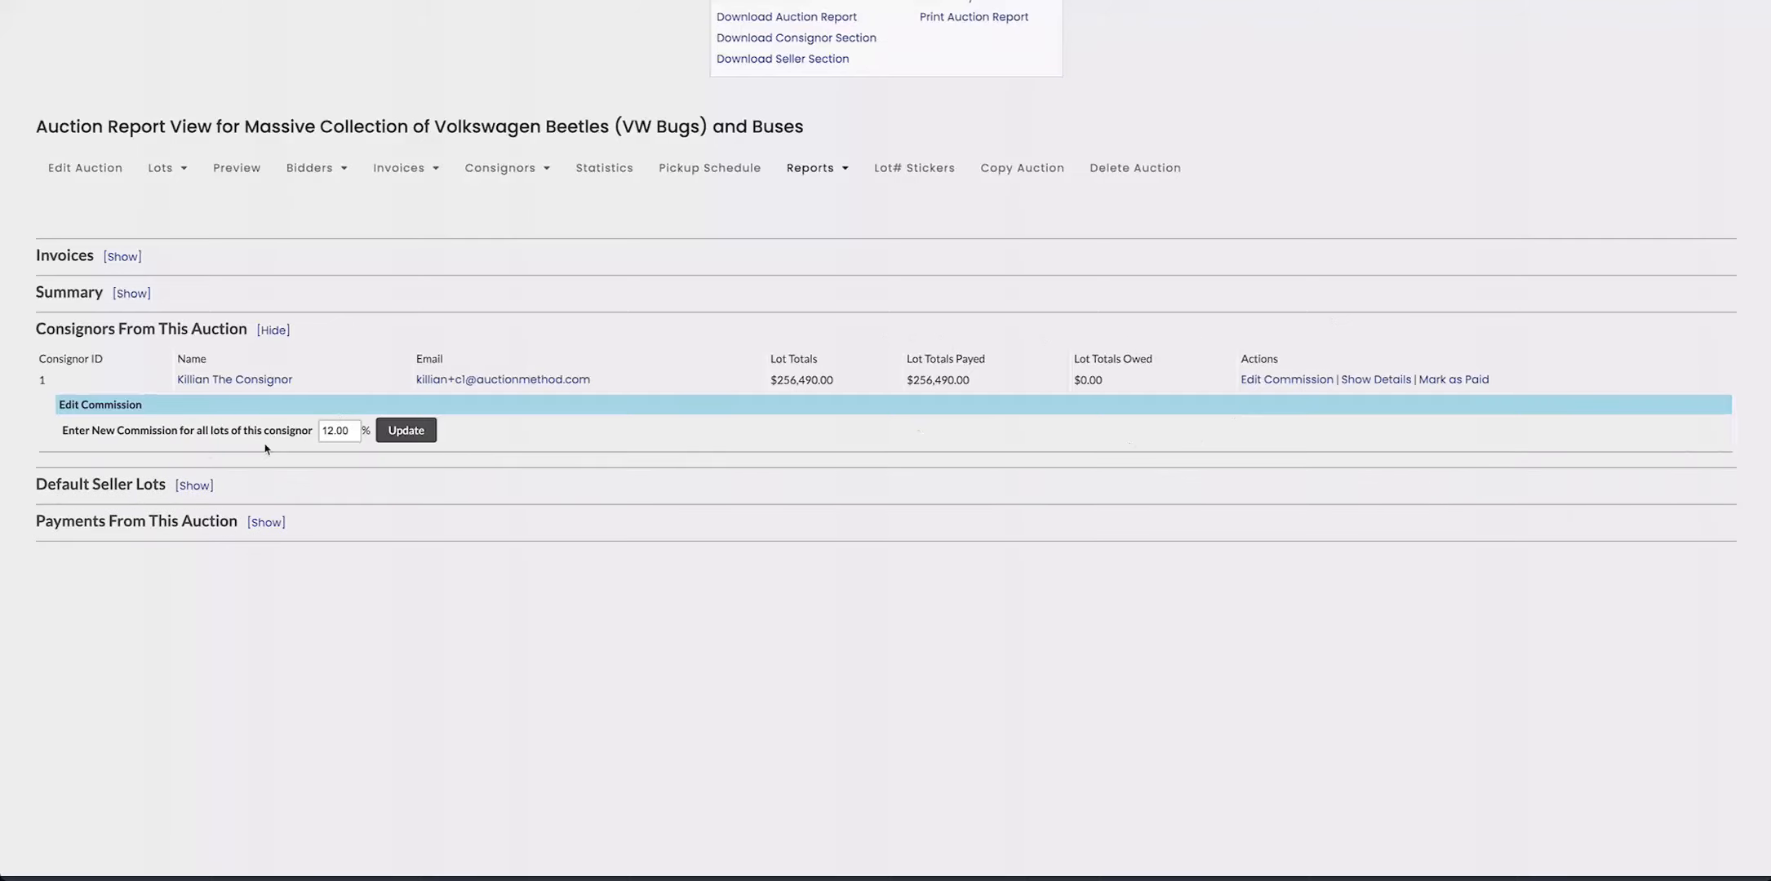
left_click(404, 431)
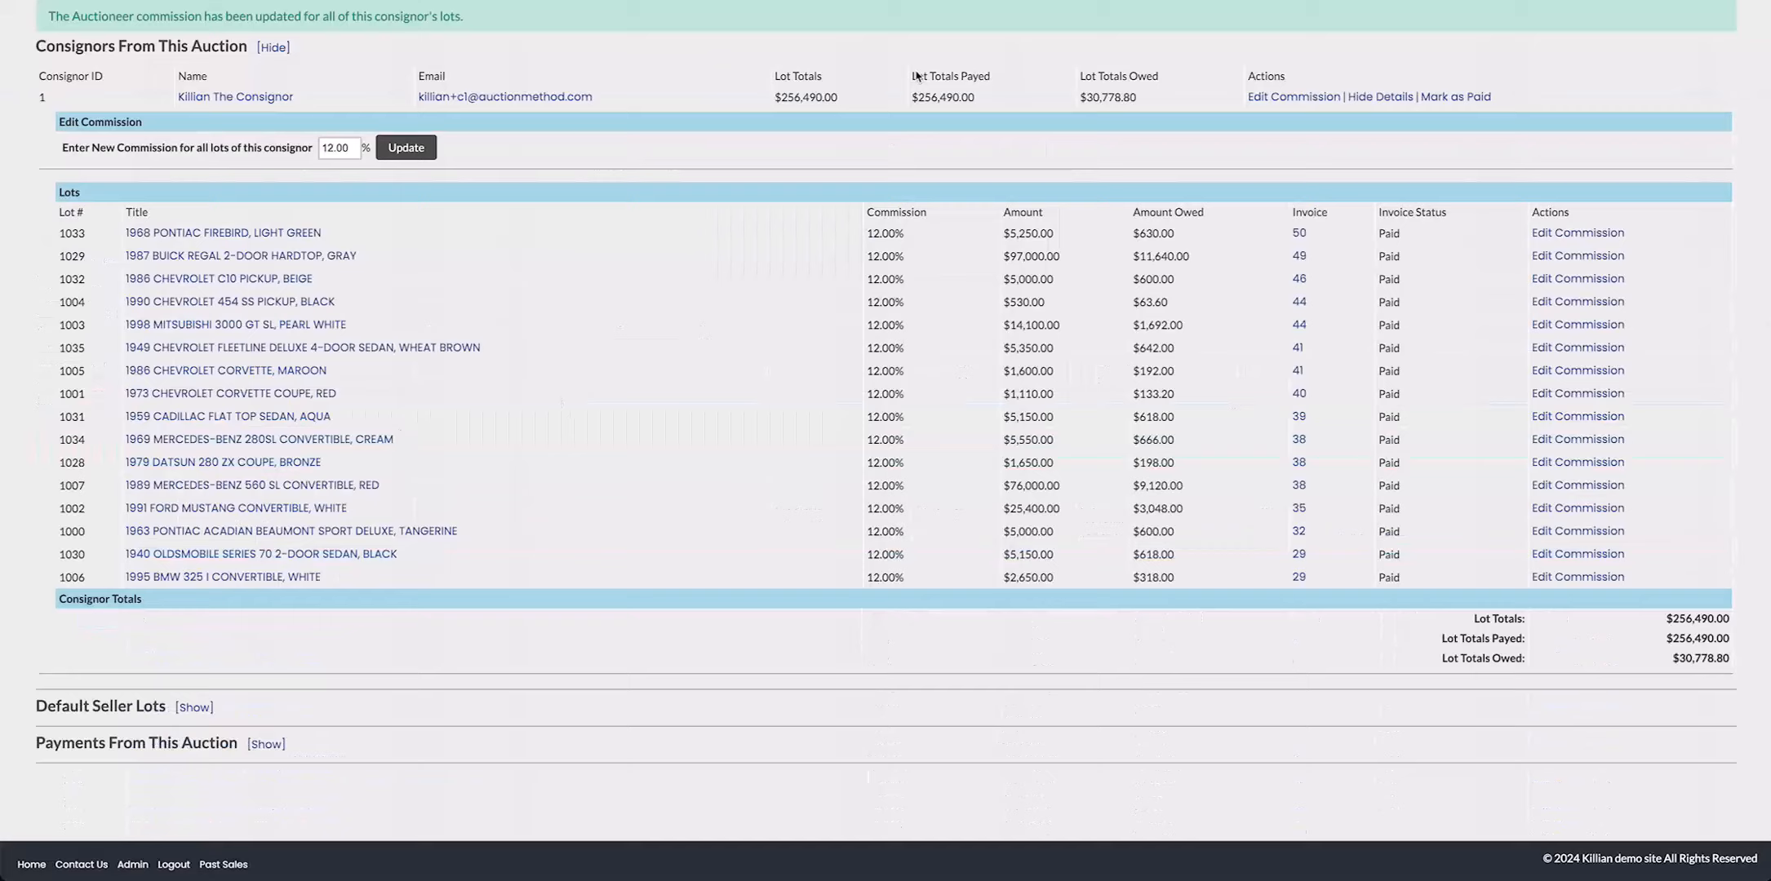
scroll(512, 172, "up", 3)
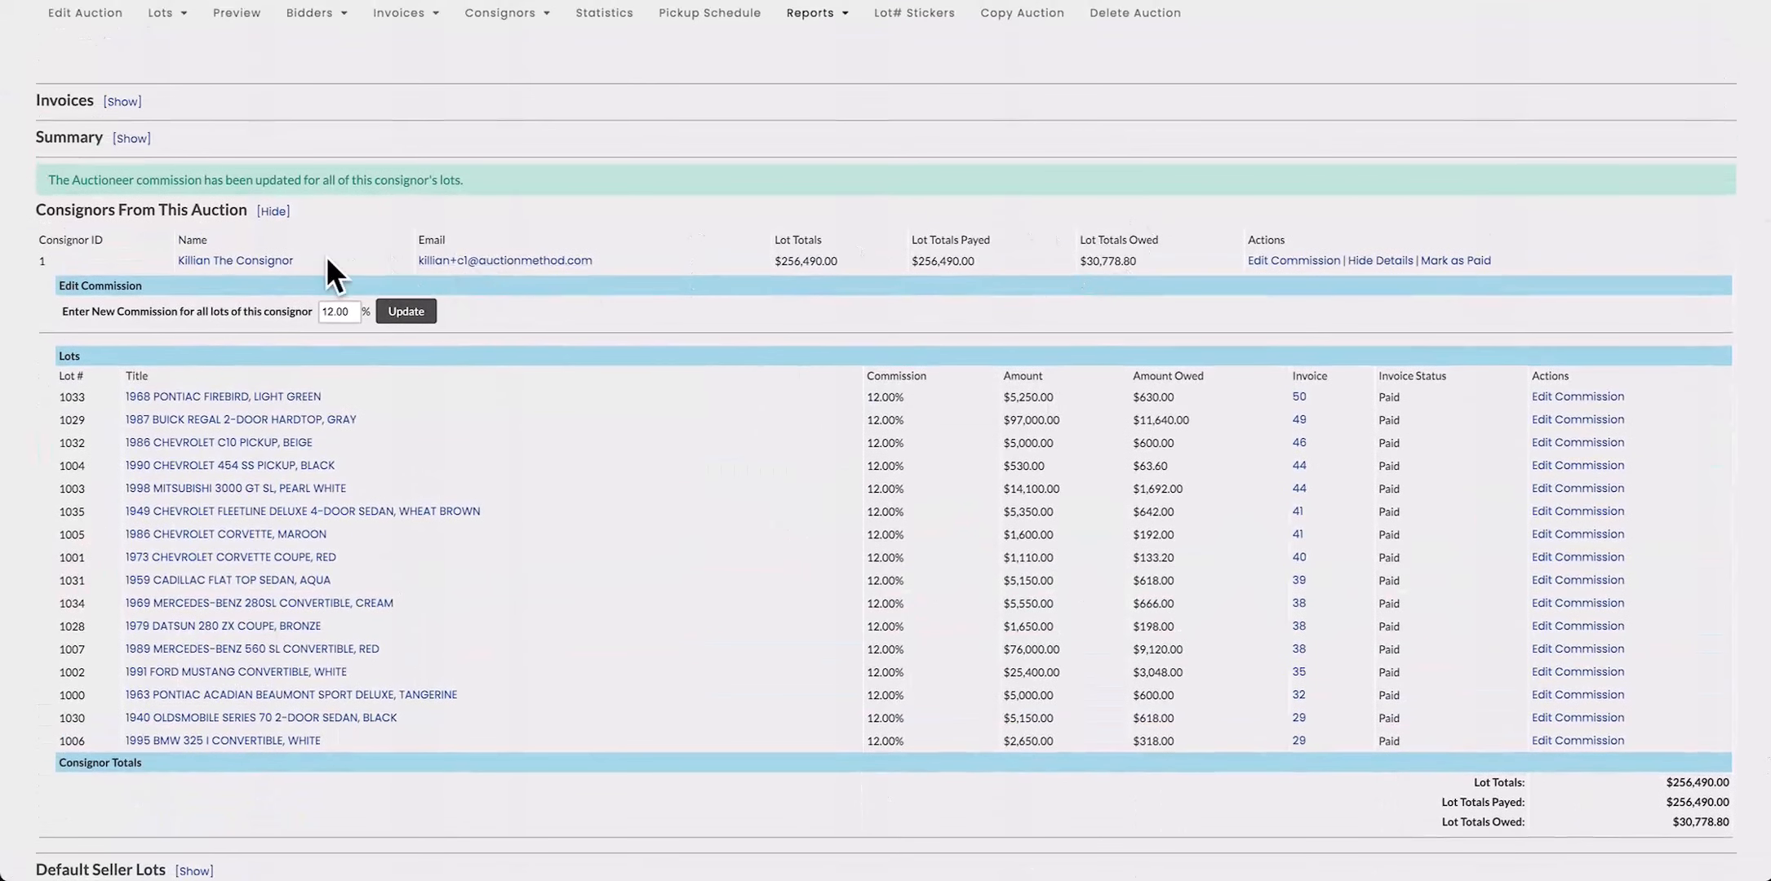
left_click(1315, 261)
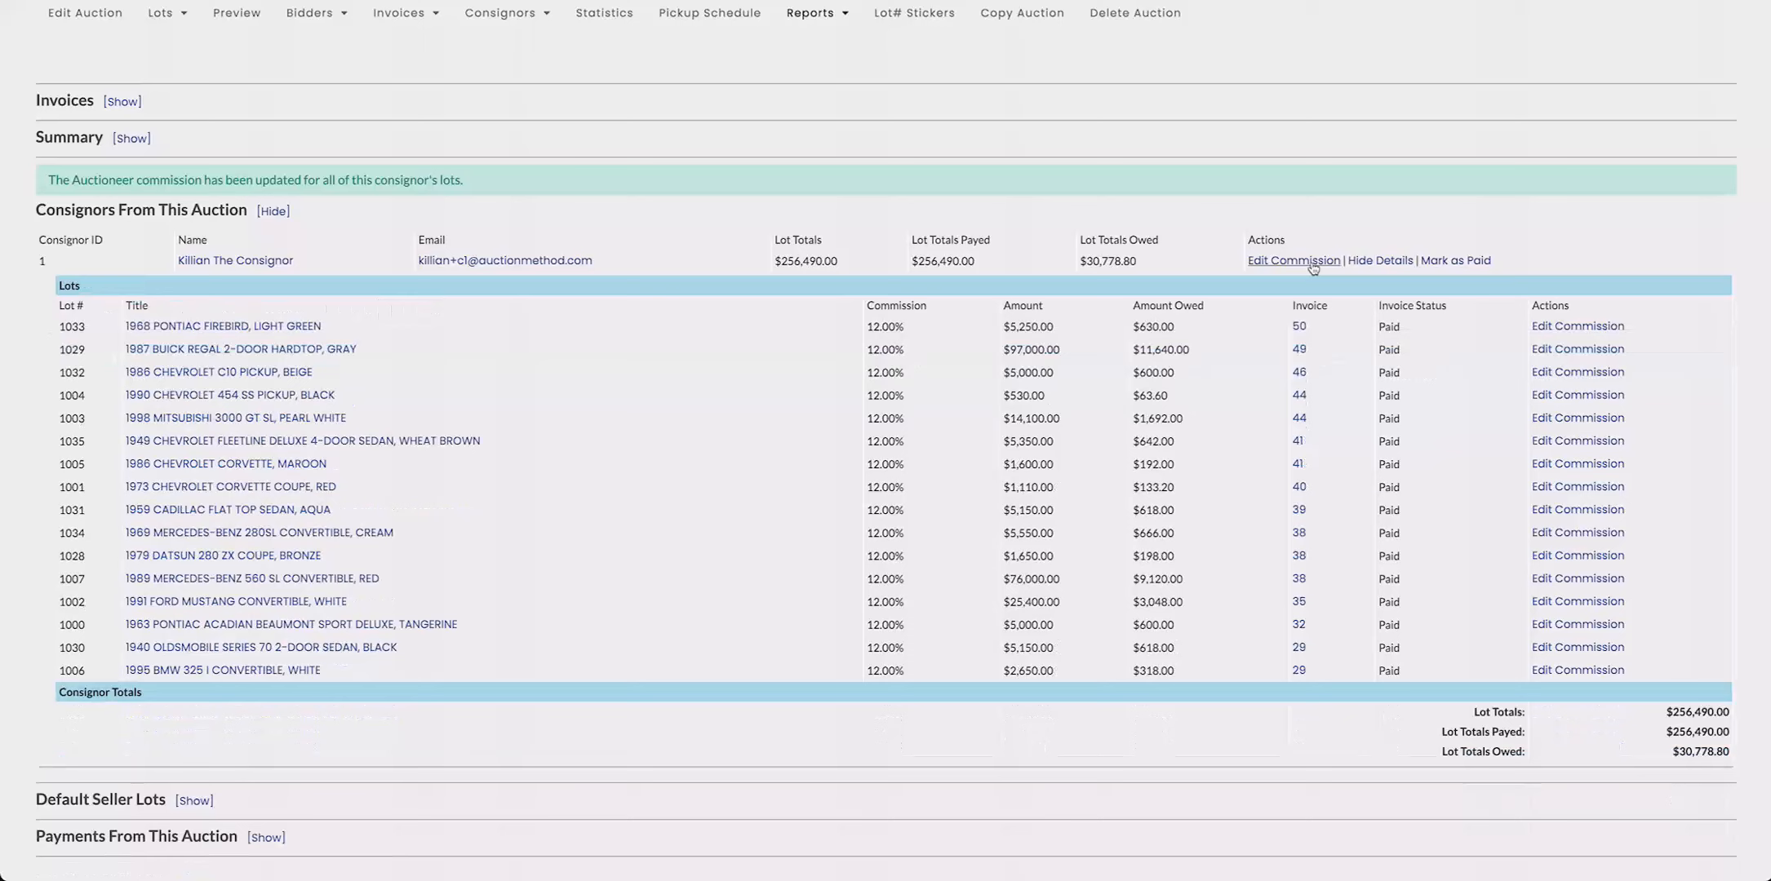
Hide the consignor's lot details, show them again to review the lots and commissions, and hide them once more.
left_click(1389, 259)
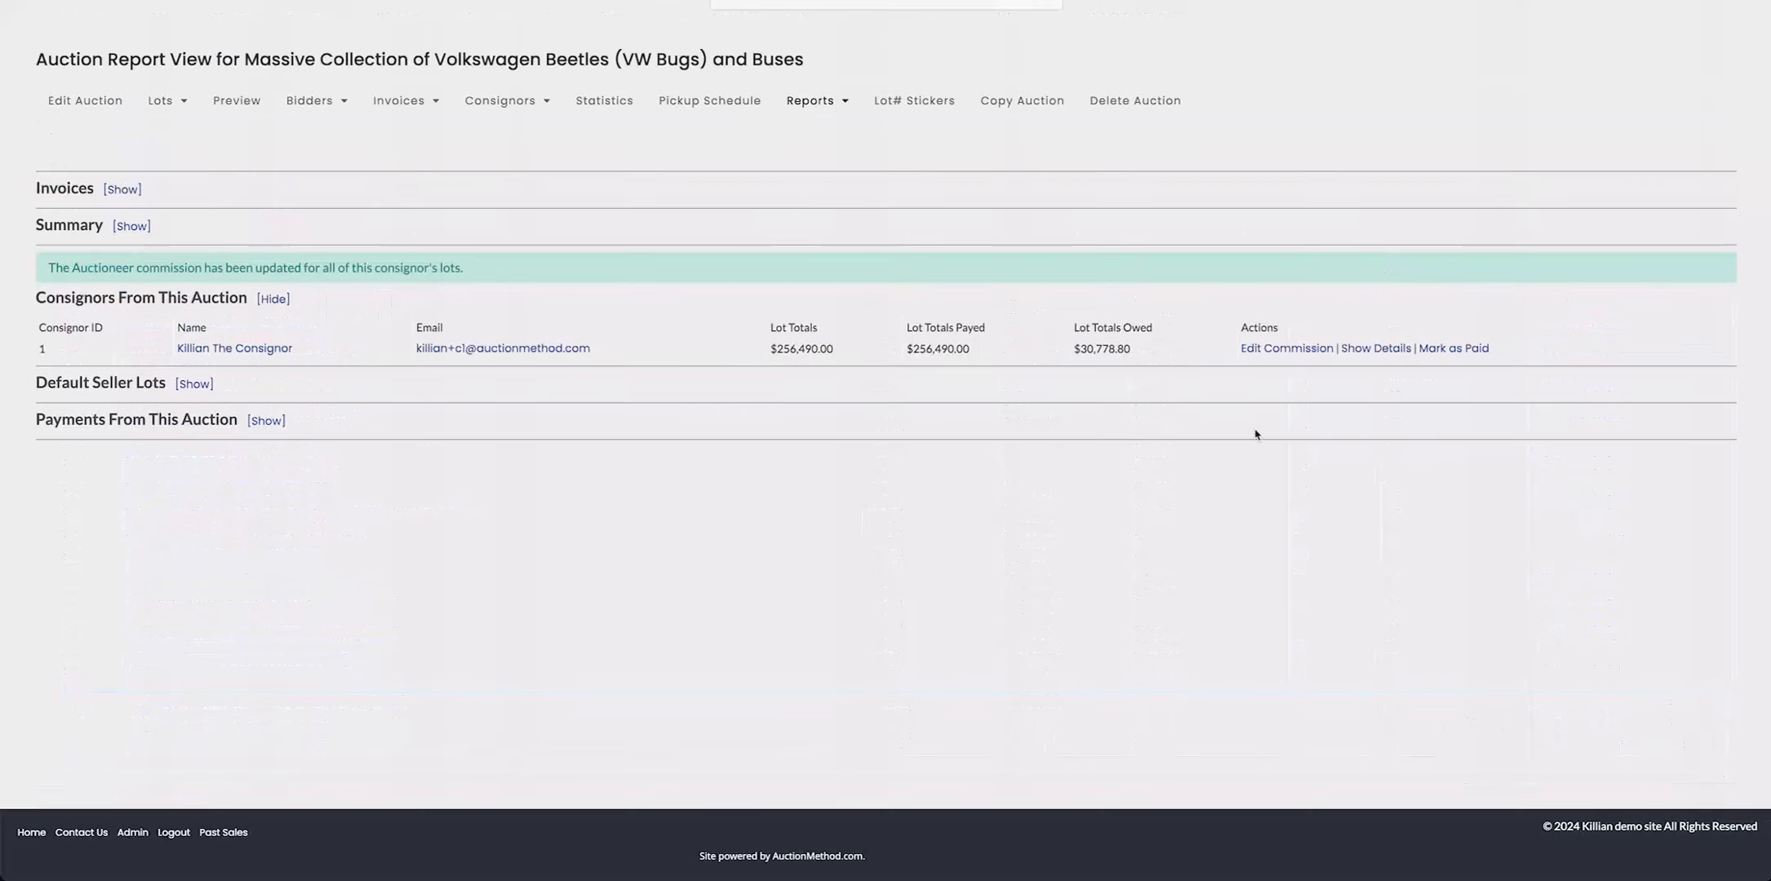
left_click(1379, 348)
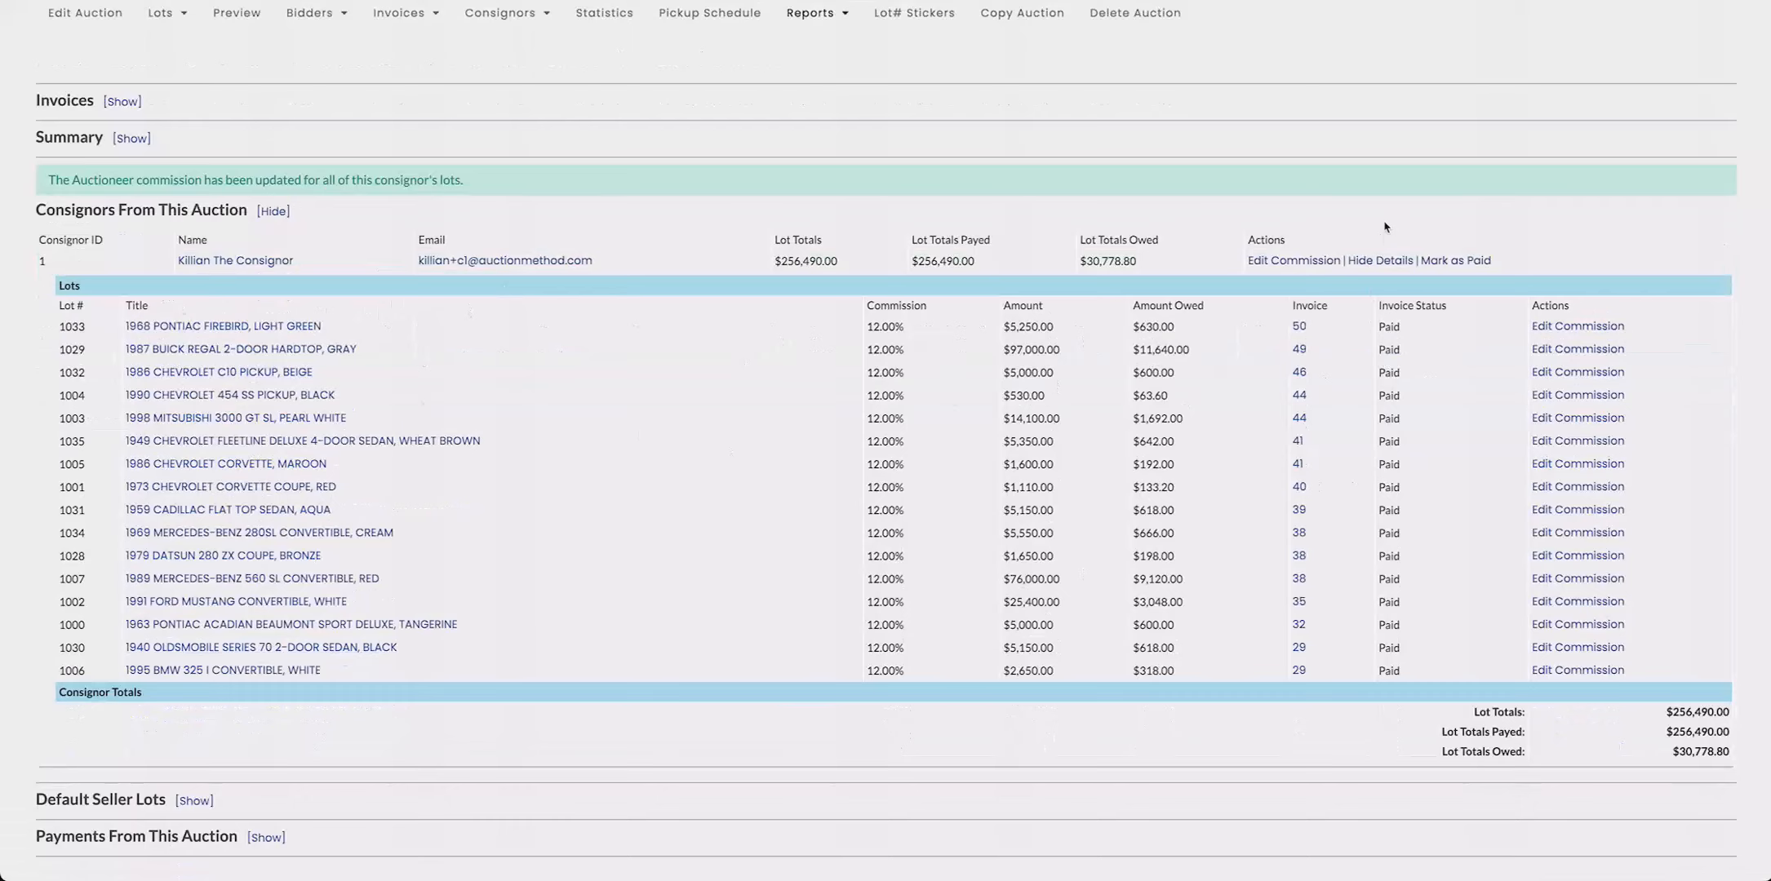
left_click(1383, 261)
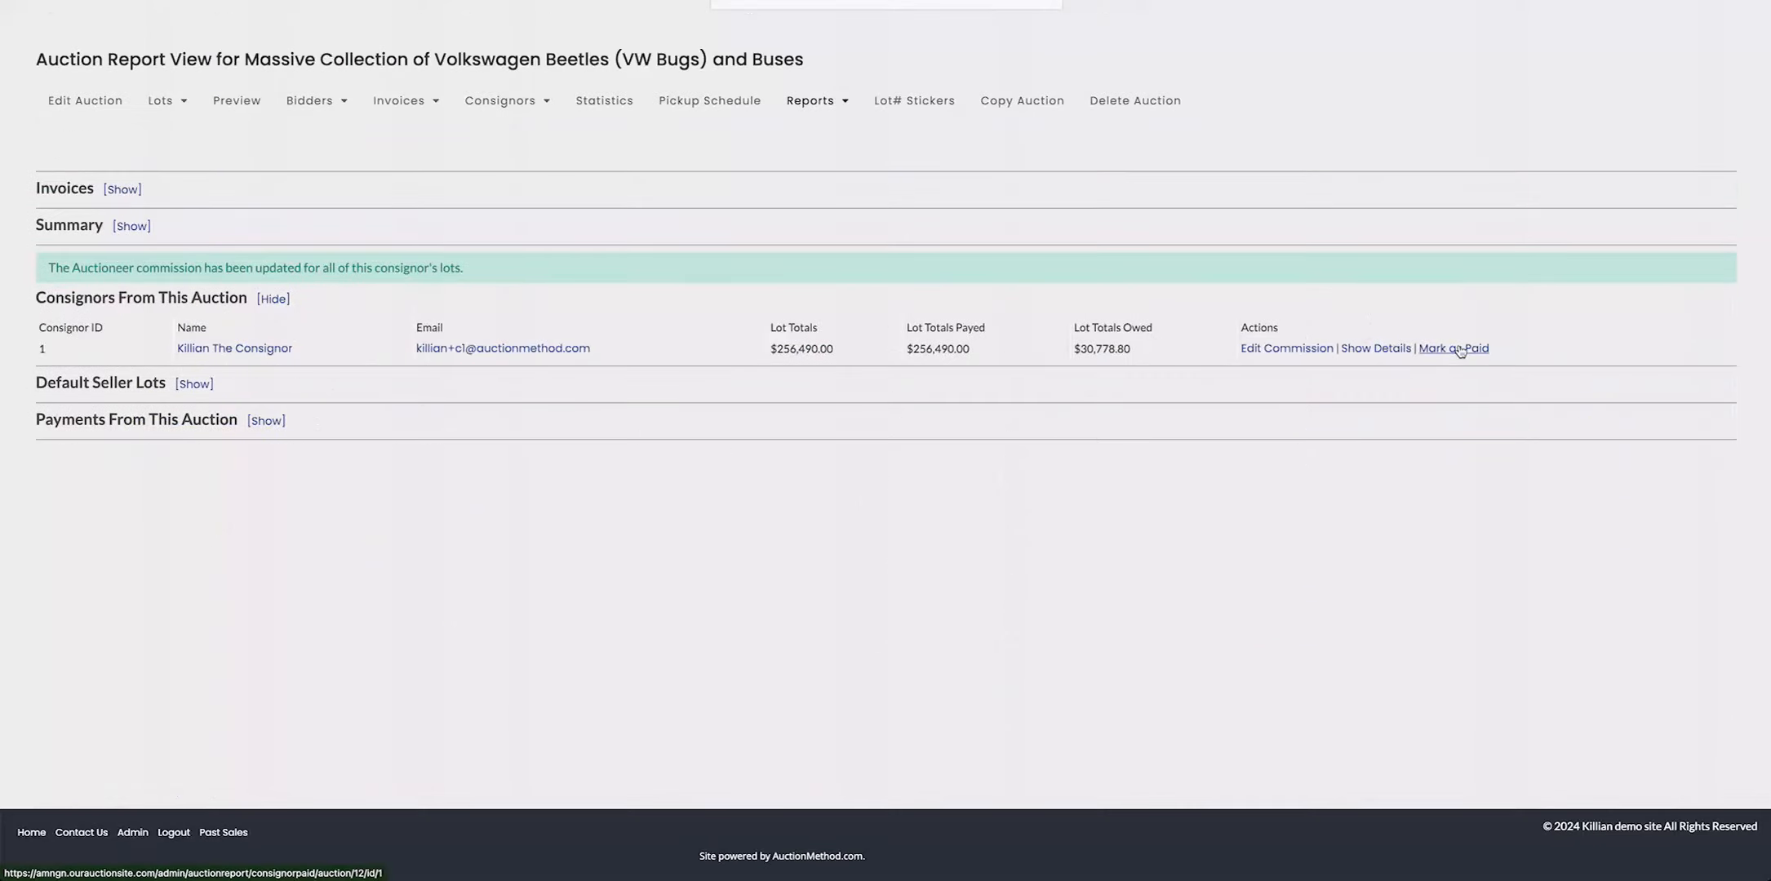
Collapse the consignors section, and expand Default Seller Lots to review its lots before collapsing it.
left_click(263, 298)
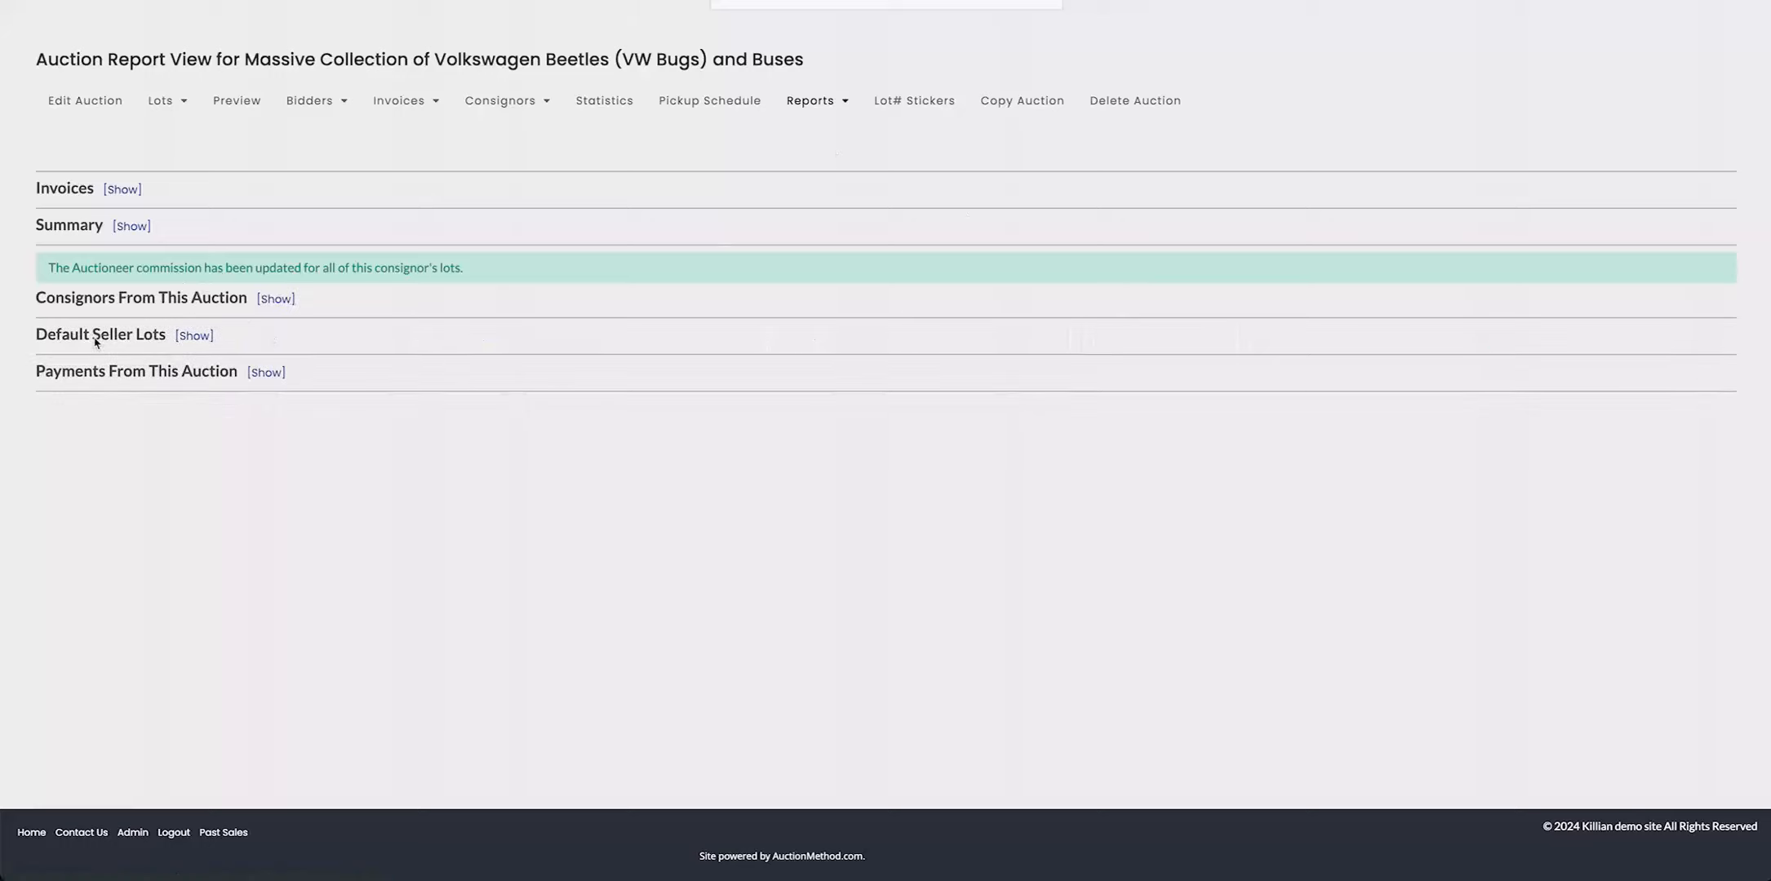
left_click(194, 335)
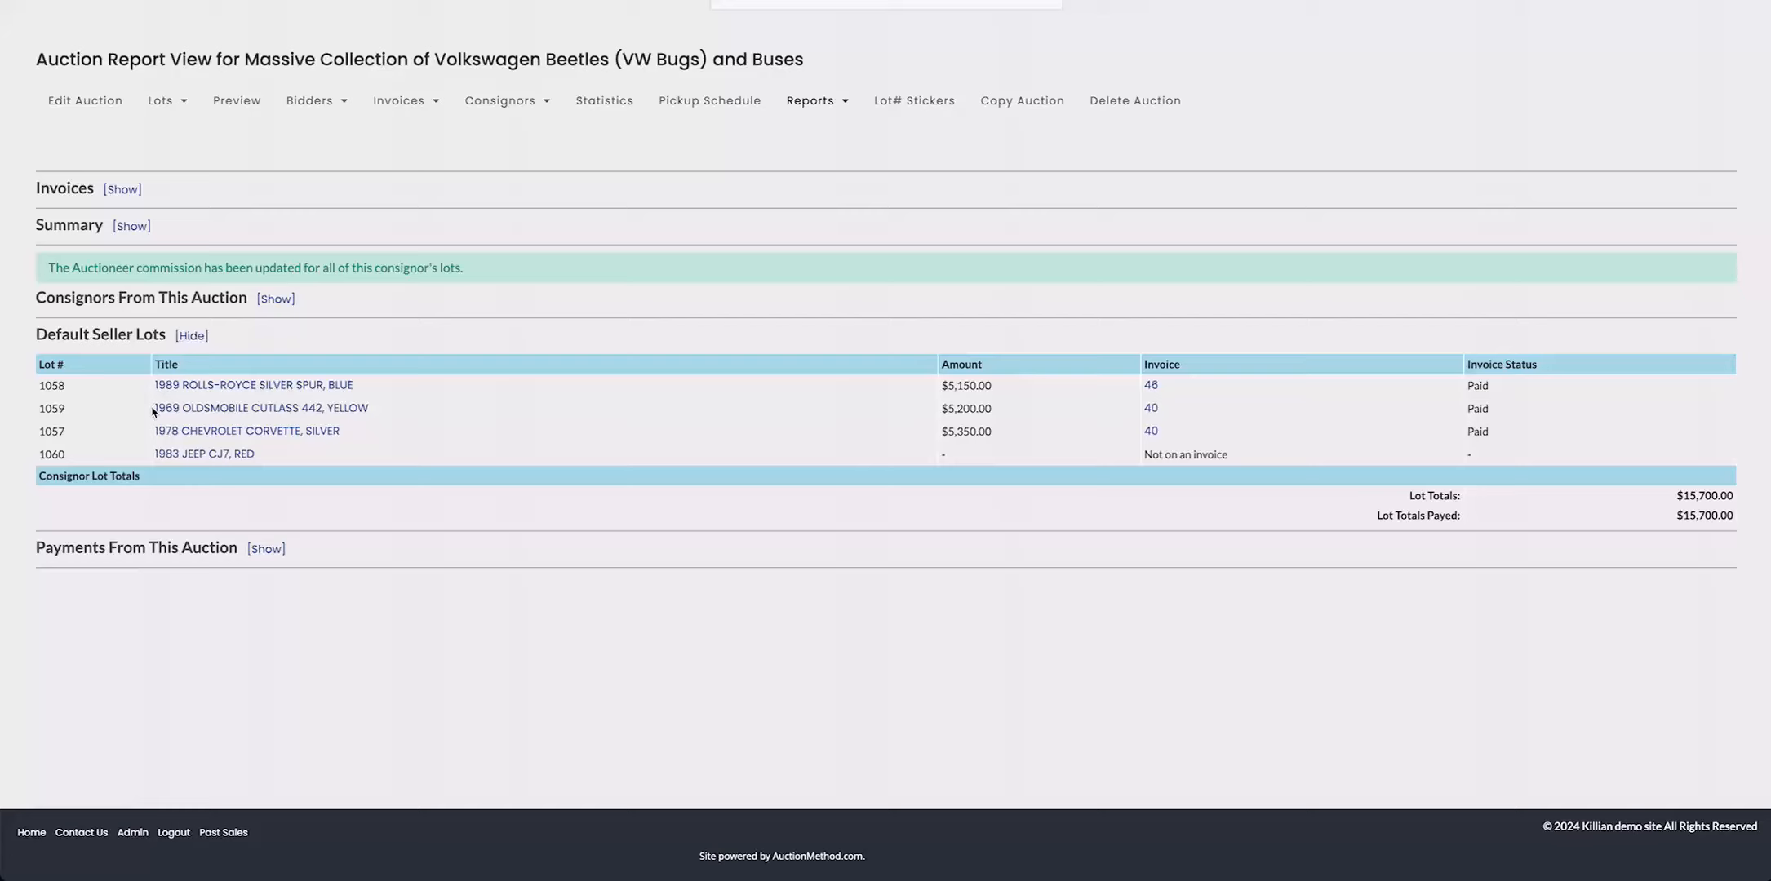
left_click(192, 335)
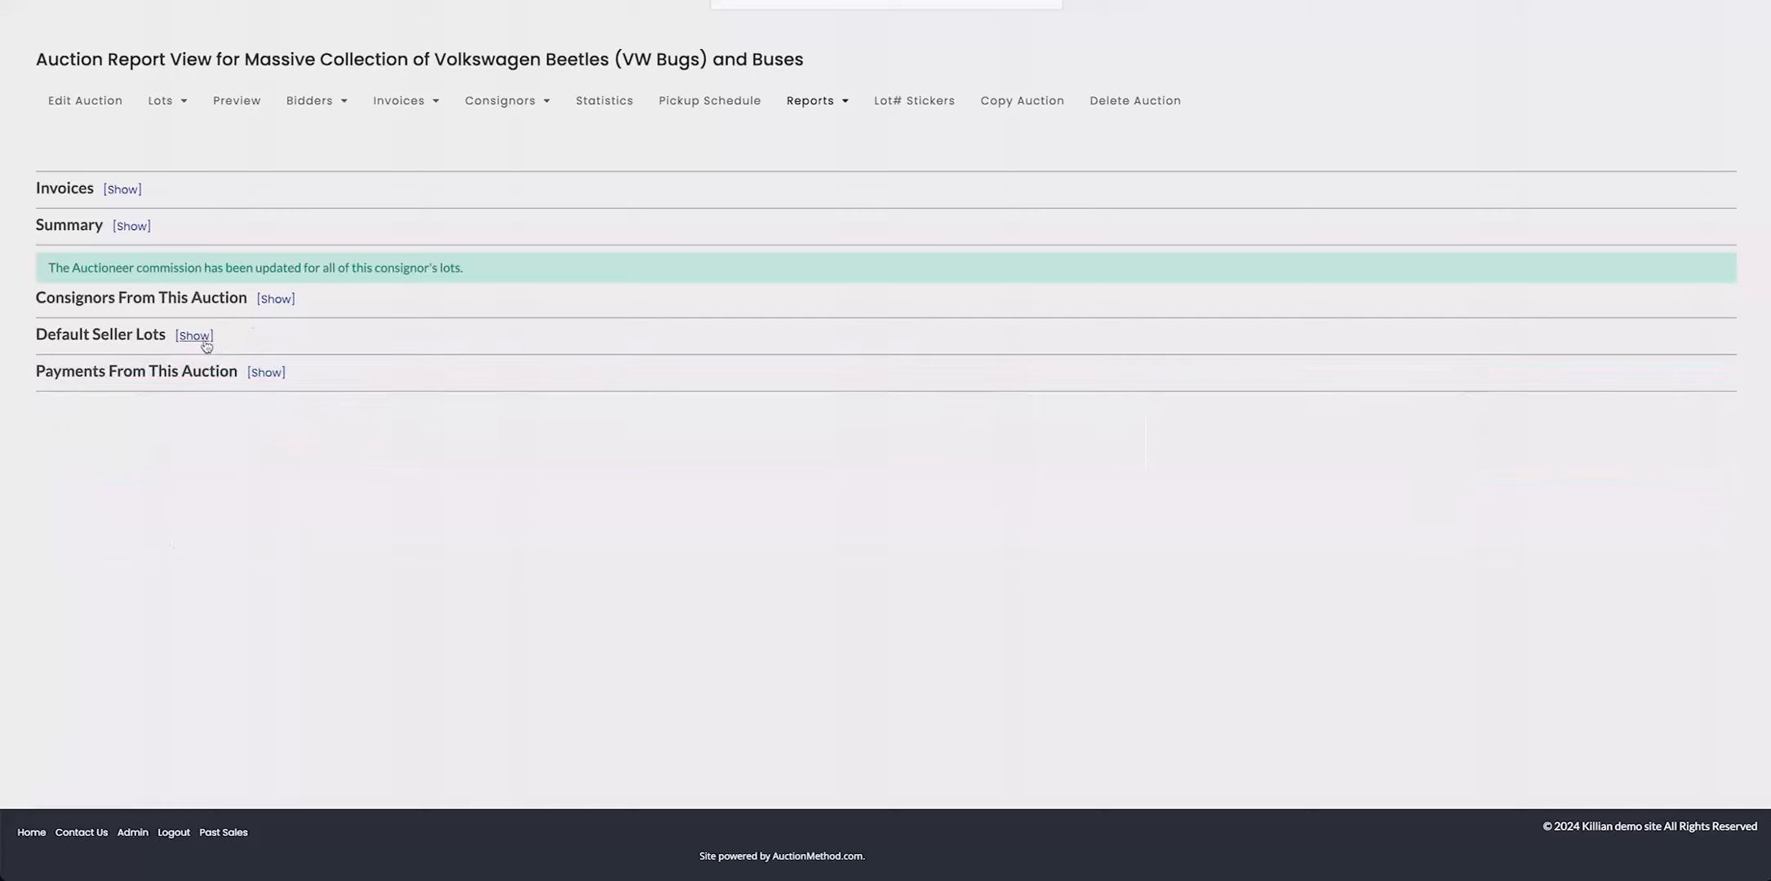
Expand Payments From This Auction, look through the payments by invoice, amount, admin and mode, and collapse the section.
left_click(266, 373)
scroll(187, 253, "down", 3)
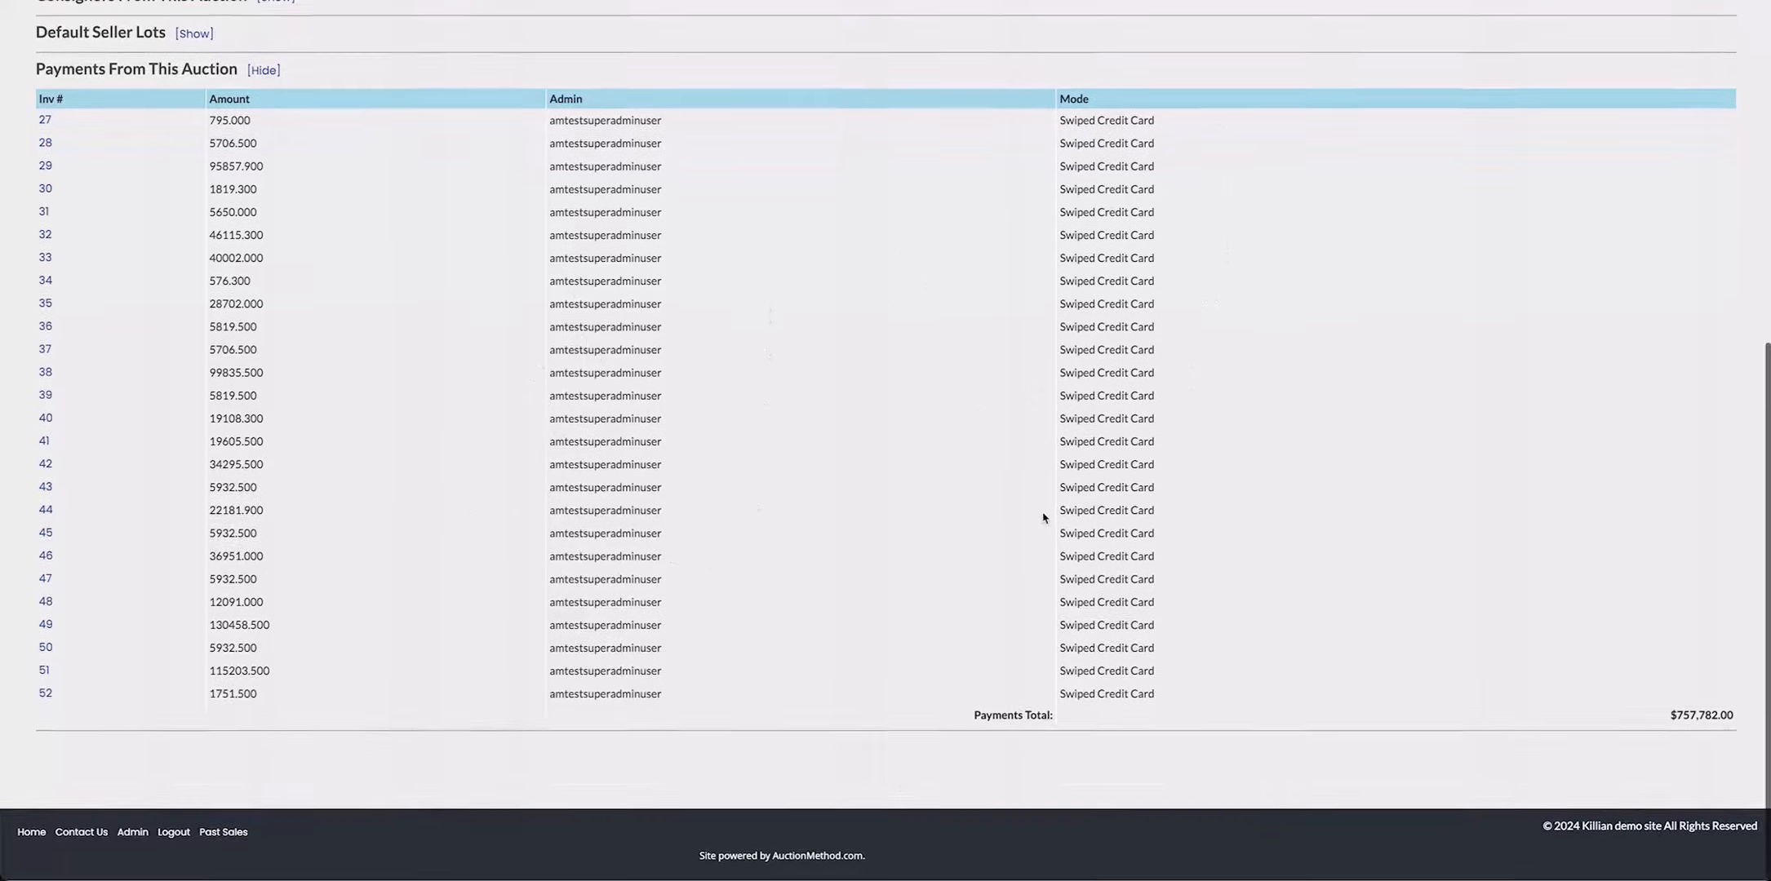
scroll(1043, 511, "down", 2)
scroll(1011, 513, "up", 2)
scroll(928, 505, "up", 3)
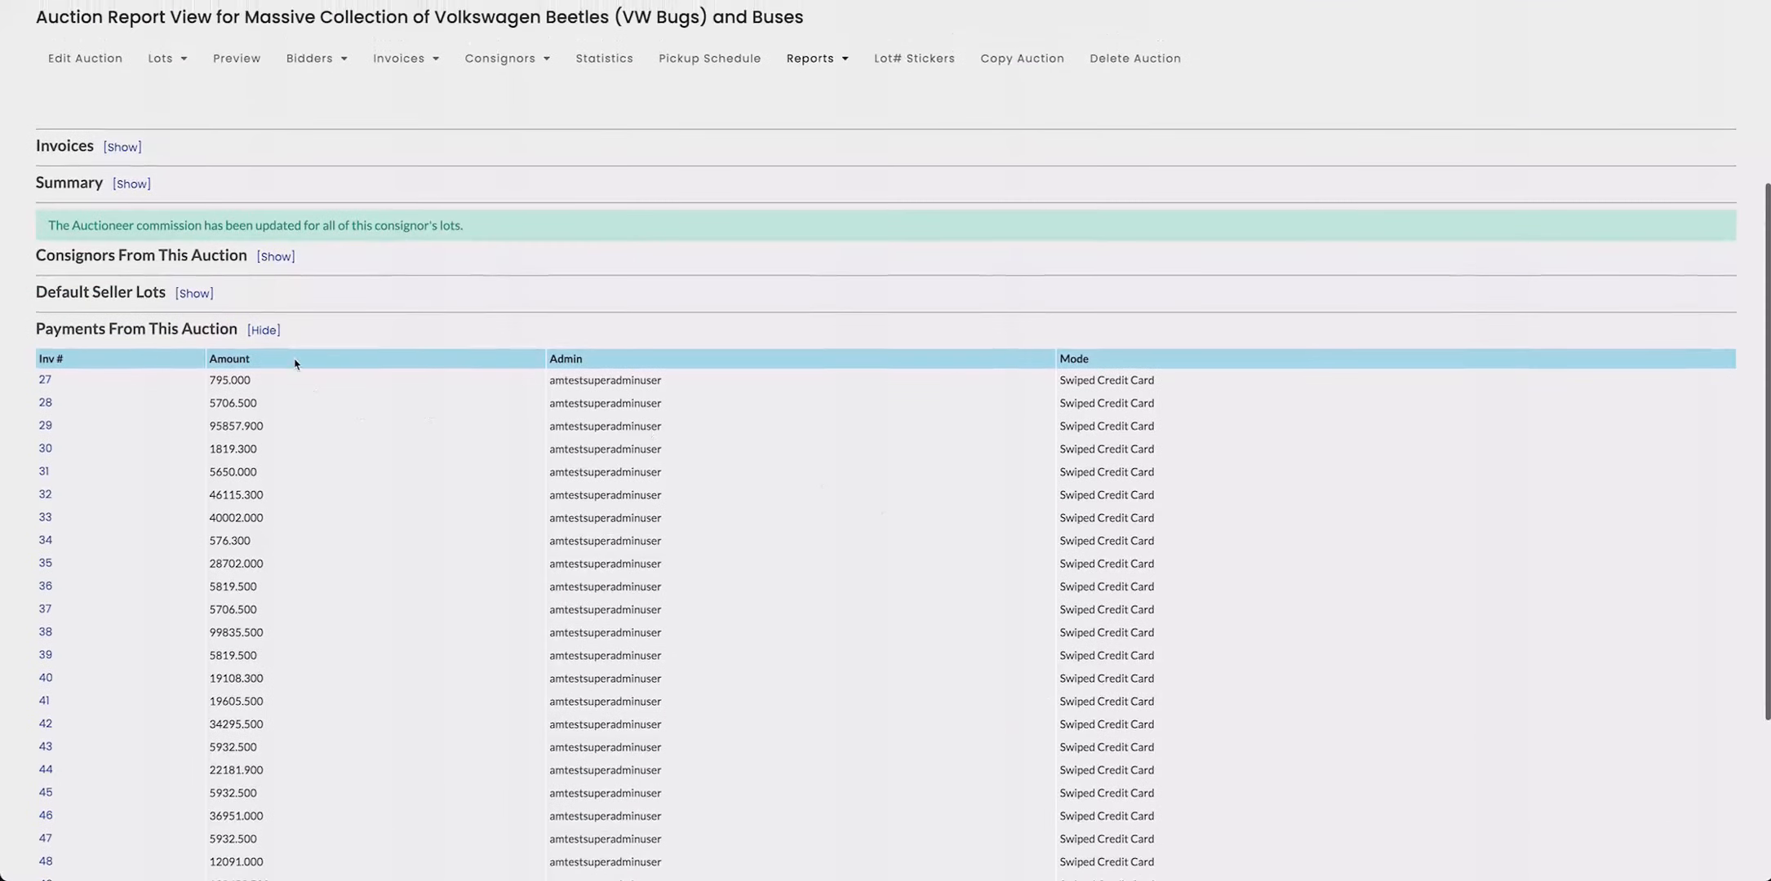
left_click(265, 372)
scroll(590, 463, "up", 3)
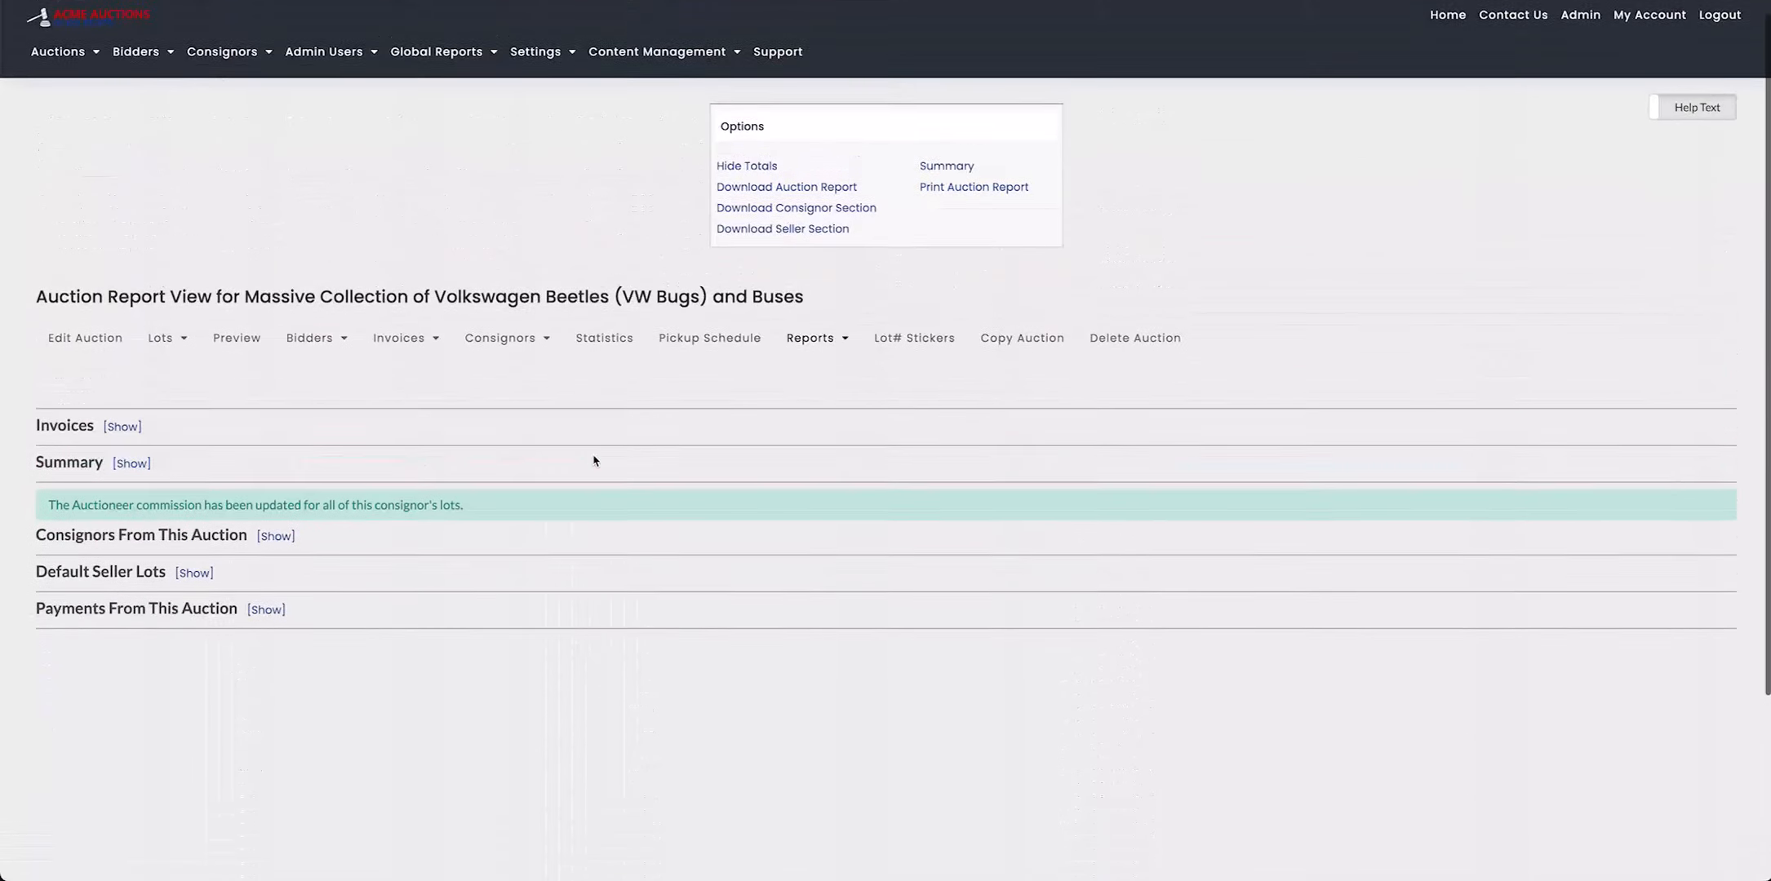